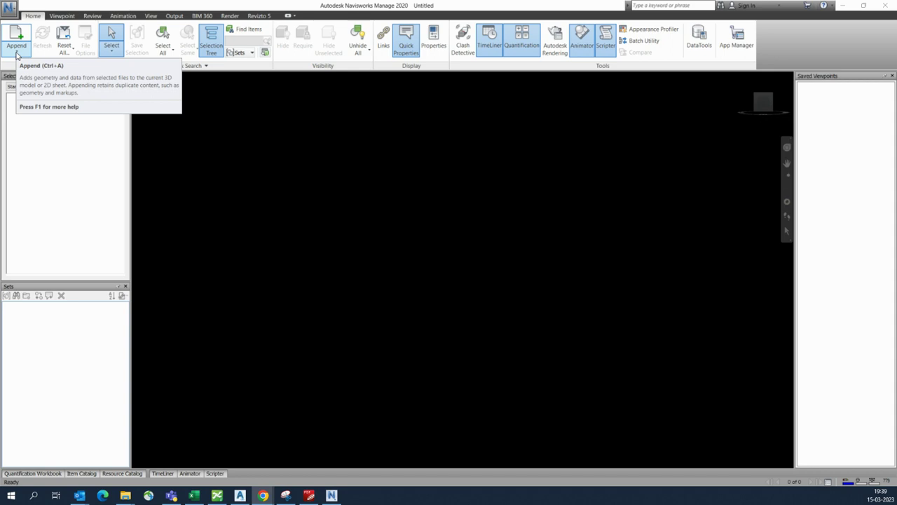
Step: Append rac_sample_project.nwc, rme_sample_project.nwc and rst_sample_project.nwc from ProjectFiles into the scene
left_click(18, 54)
left_click(25, 66)
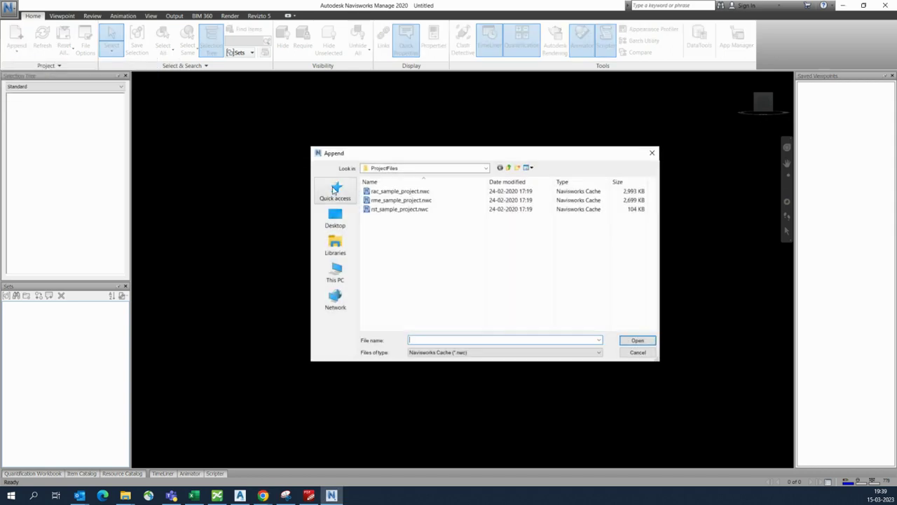
left_click(402, 191)
left_click(406, 200)
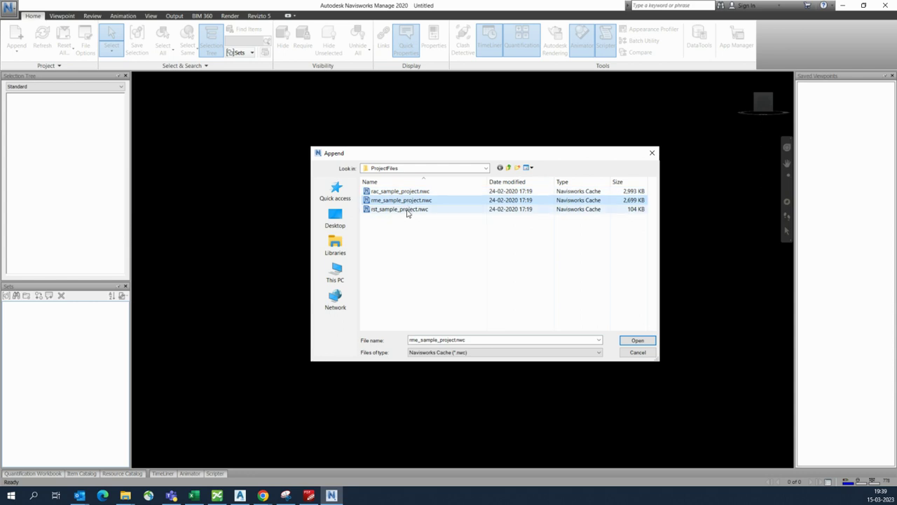
left_click_drag(433, 230, 400, 187)
left_click(637, 339)
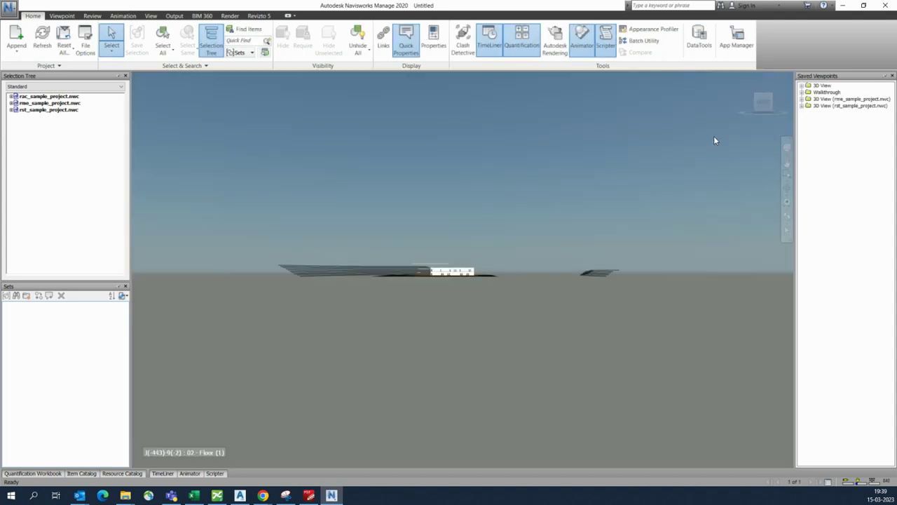
Step: Switch to an angled overhead ViewCube view and zoom in on the building
left_click(759, 102)
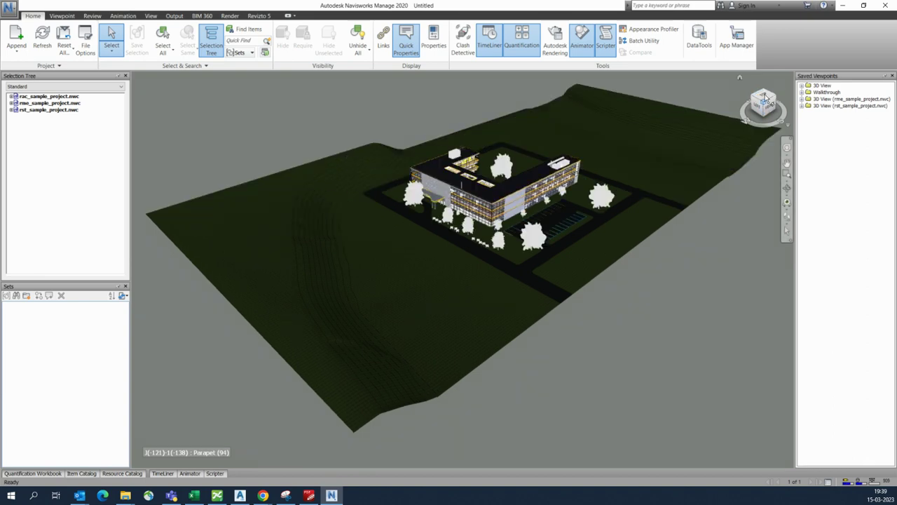
middle_click_drag(527, 225, 491, 300)
scroll(431, 273, "up", 5)
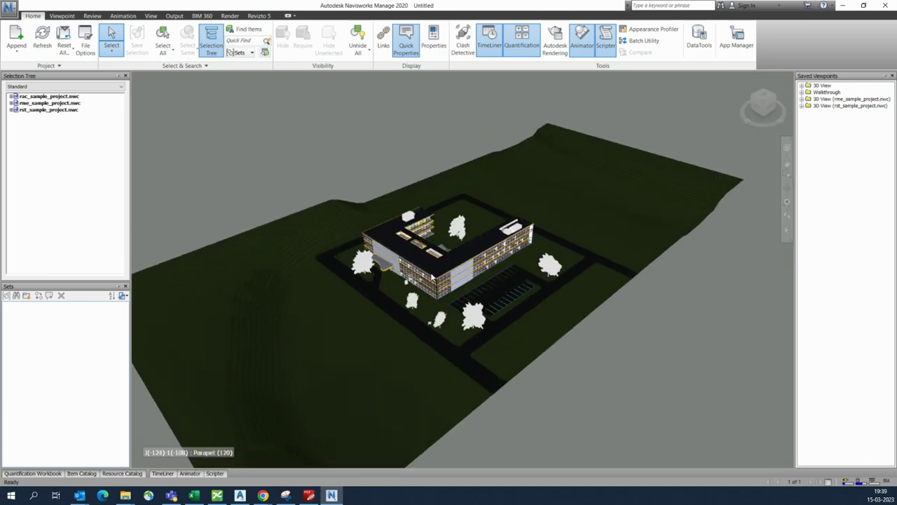
scroll(468, 286, "up", 3)
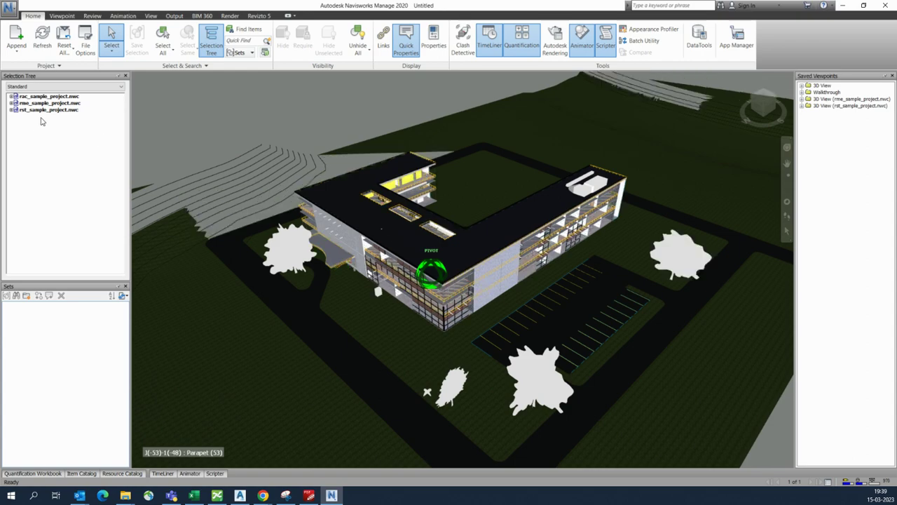
Step: Select the rac, rme and rst models in turn, expand rac_sample_project's levels, and clear the selection
left_click(49, 96)
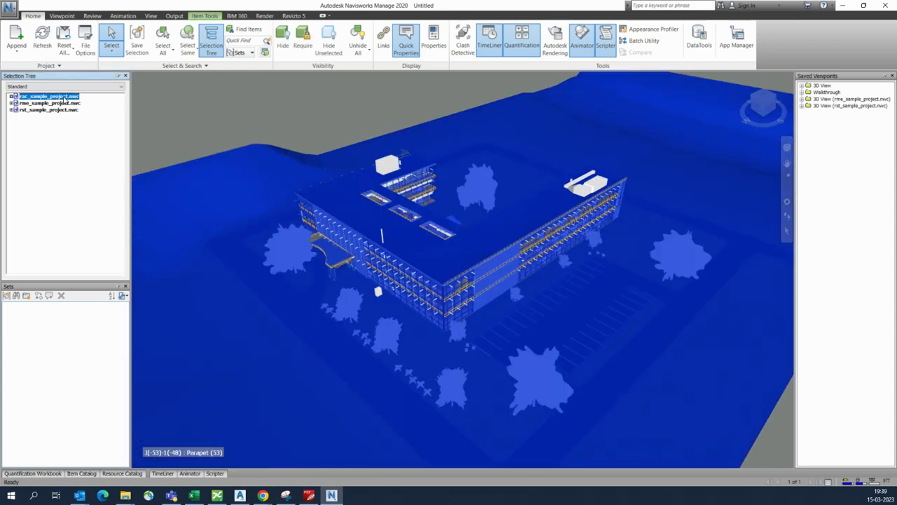
left_click(49, 103)
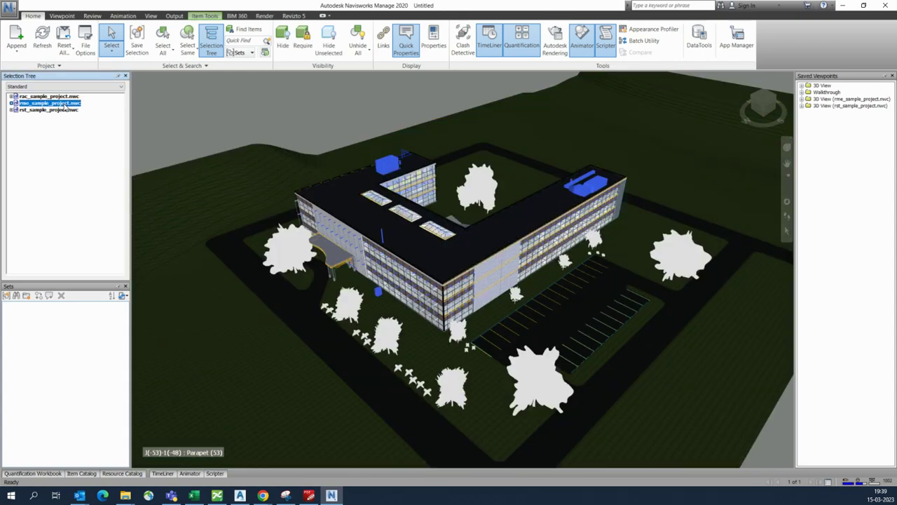
left_click(64, 110)
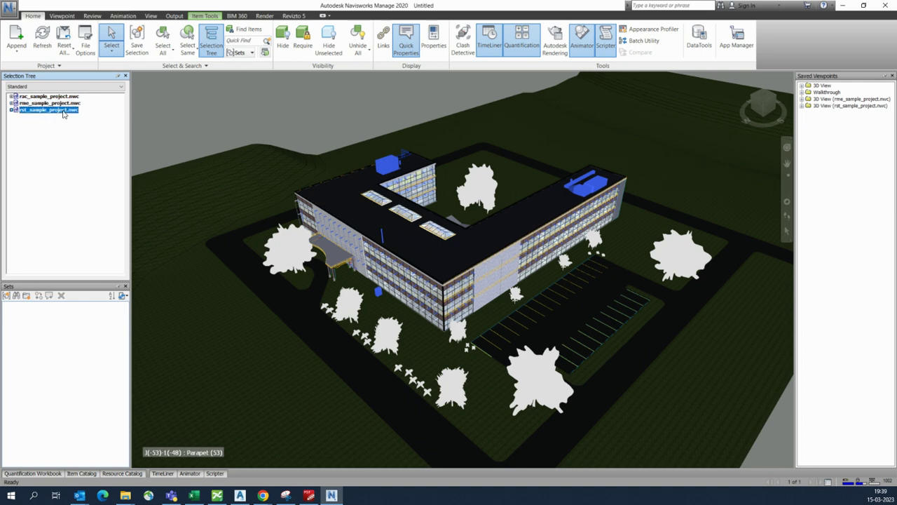
left_click(39, 98)
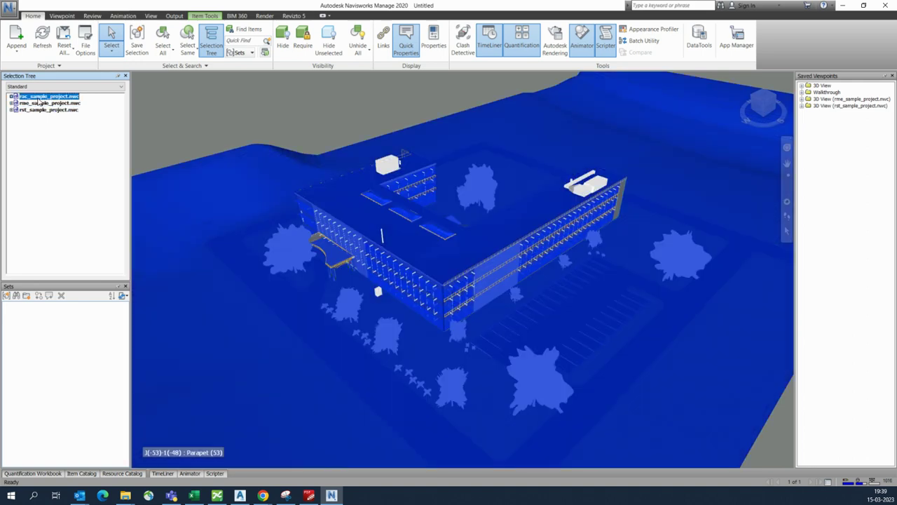
key("Right")
key("Down")
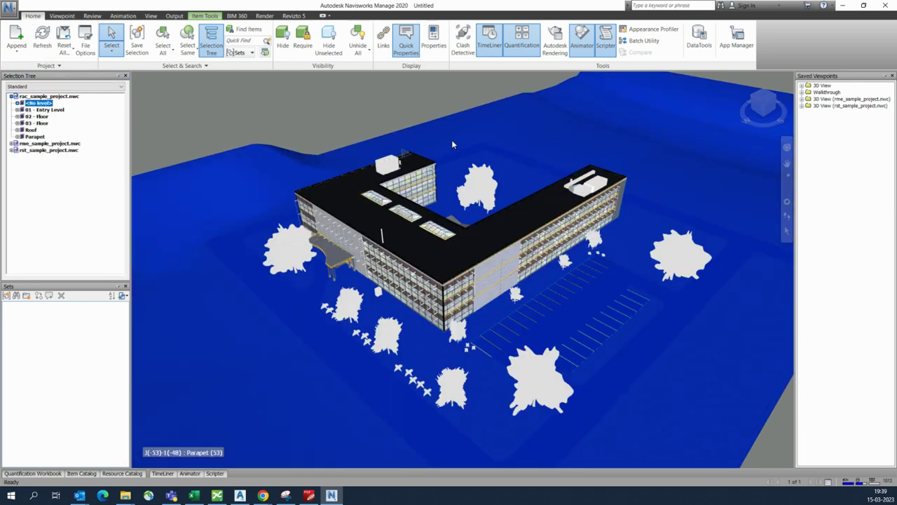
scroll(451, 140, "down", 2)
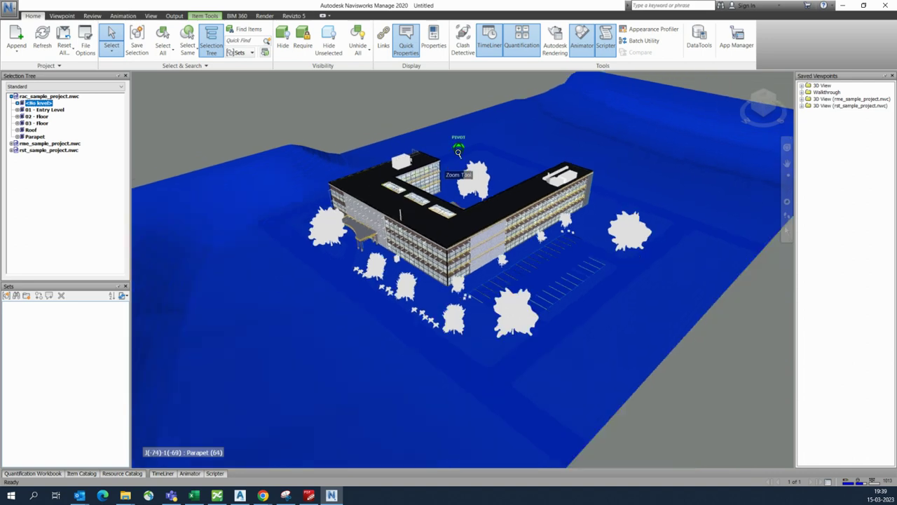
left_click(697, 383)
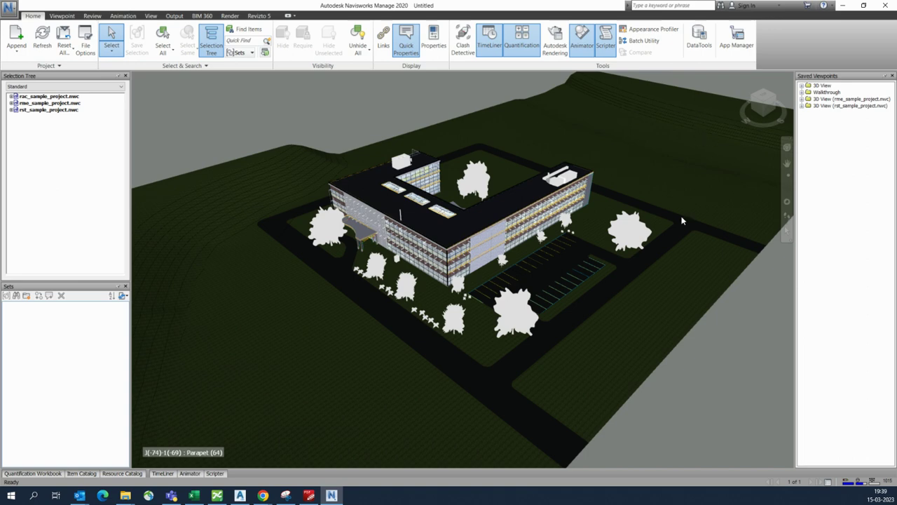
Step: Hide the rac model's <No level> items, including the ground
left_click(12, 97)
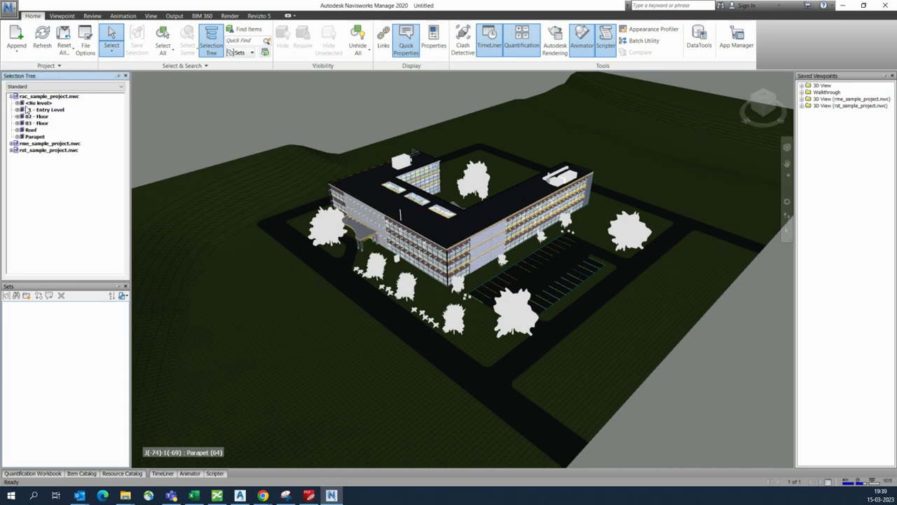
left_click(18, 103)
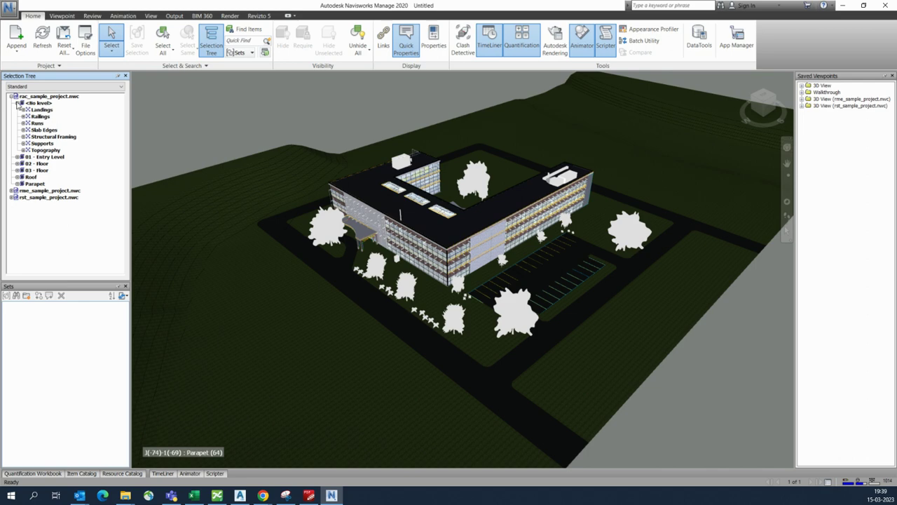
left_click(18, 103)
left_click(12, 96)
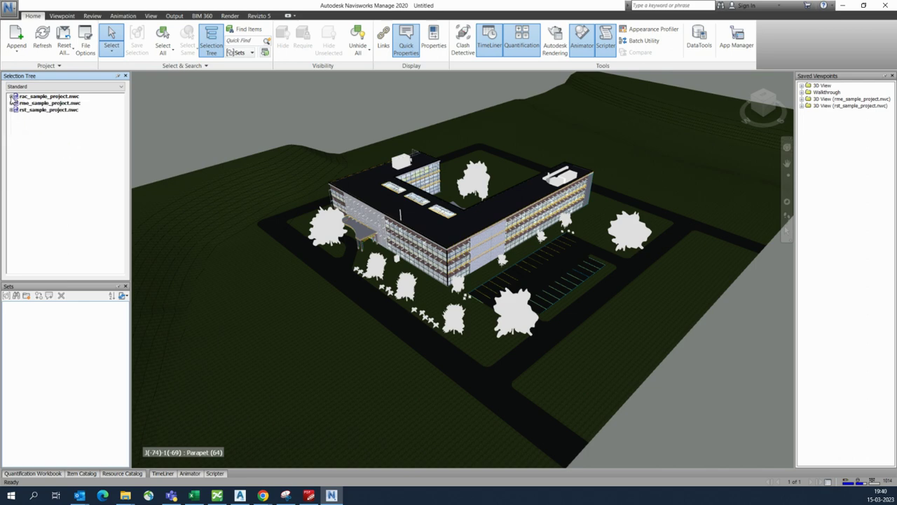
left_click(12, 96)
left_click(31, 104)
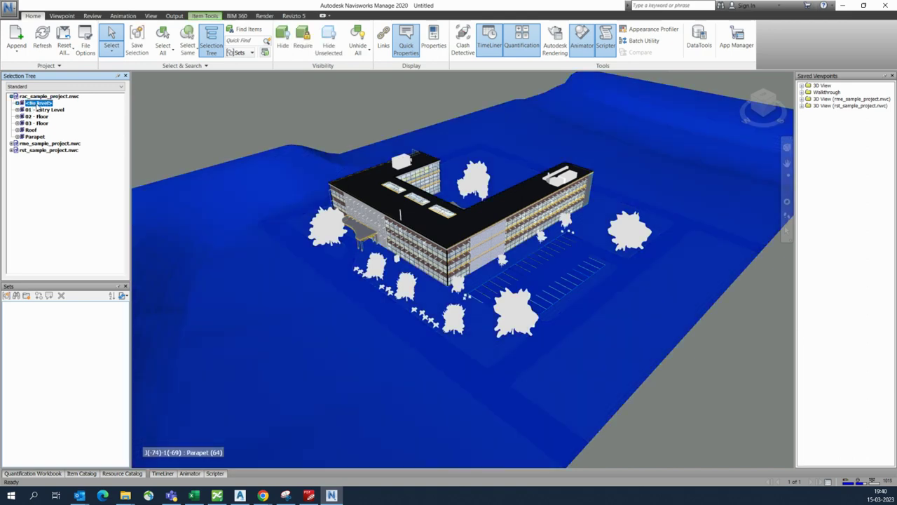
right_click(35, 107)
left_click(55, 226)
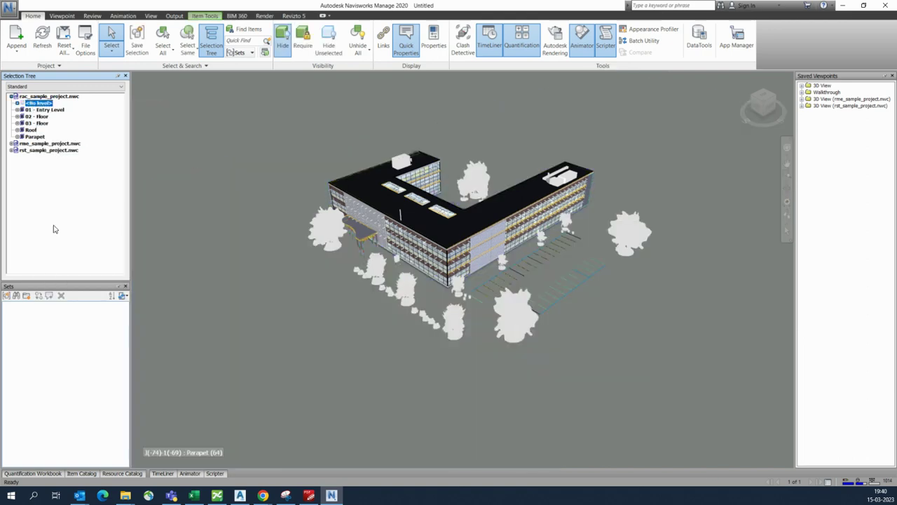
scroll(531, 190, "up", 3)
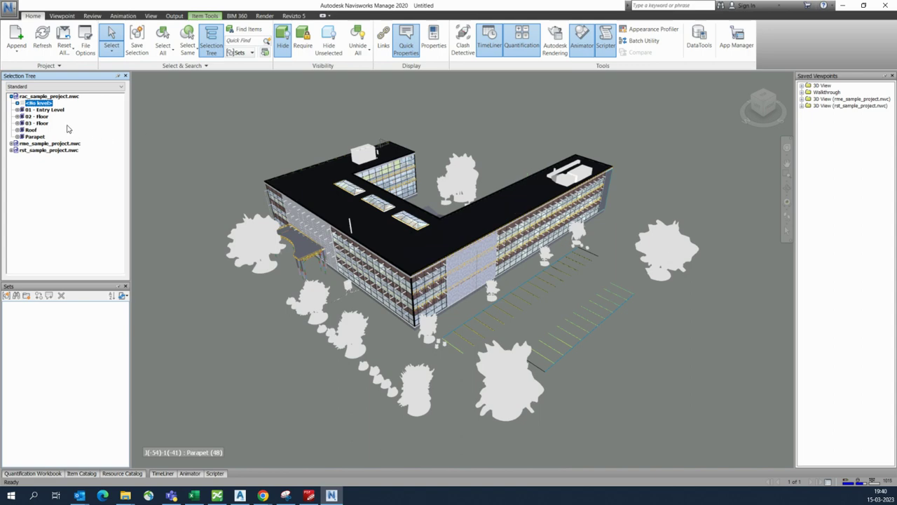
Step: Hide the Planting trees under 01 - Entry Level
left_click(17, 103)
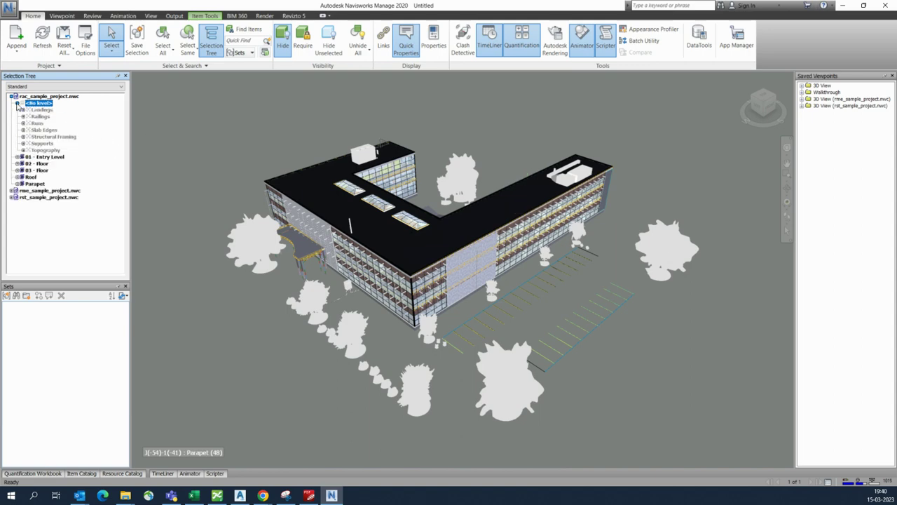
left_click(17, 103)
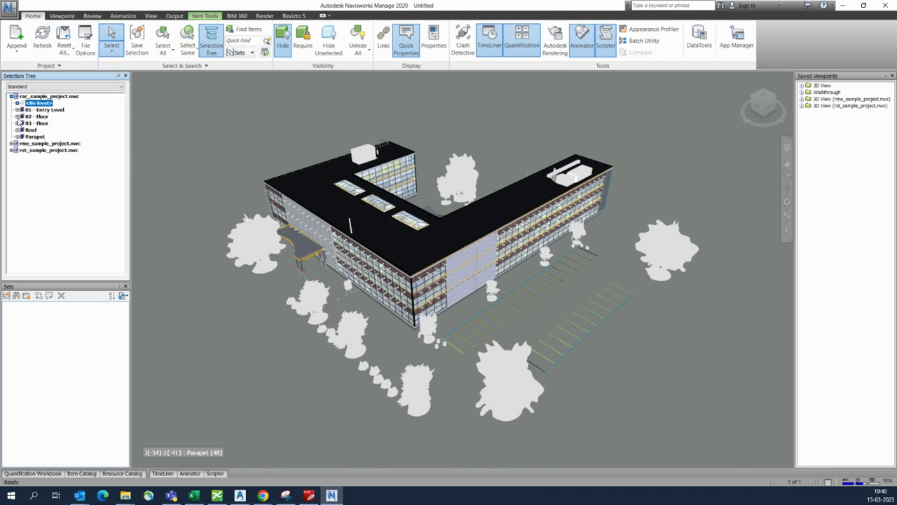
left_click(17, 111)
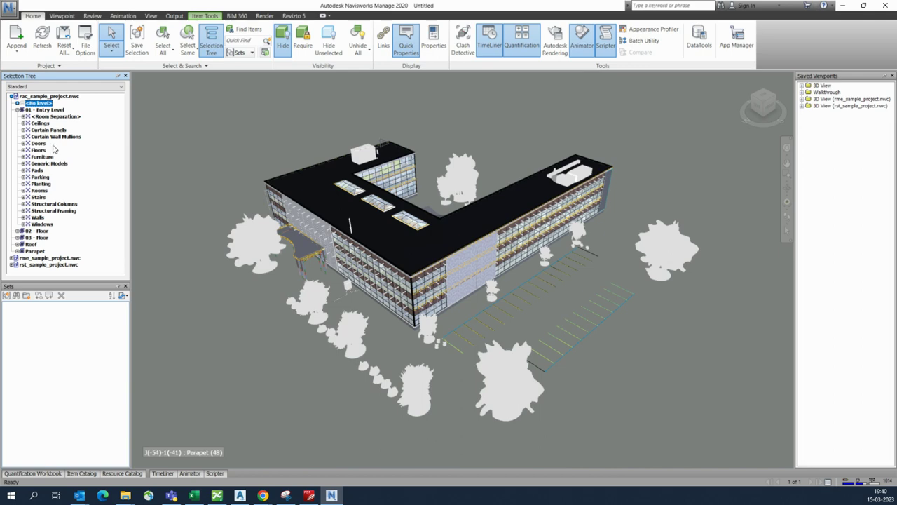
left_click(40, 184)
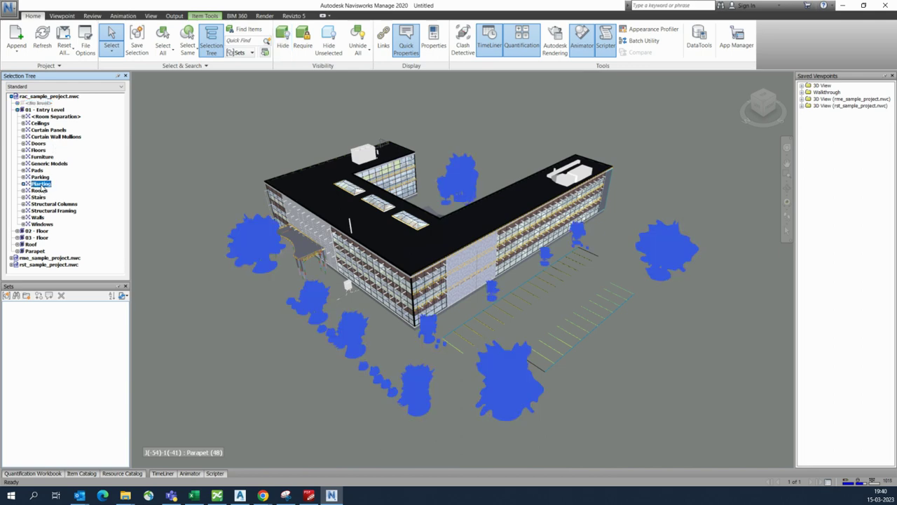
right_click(43, 188)
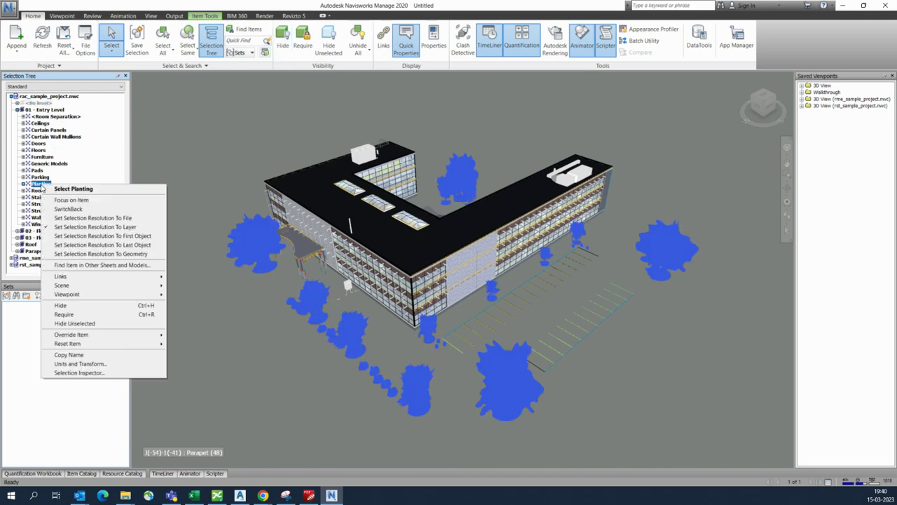
left_click(69, 309)
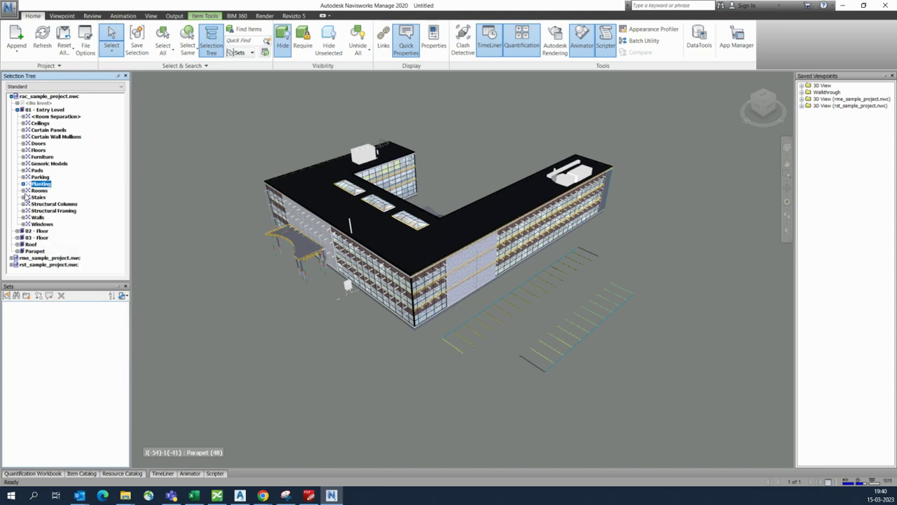
left_click(567, 362)
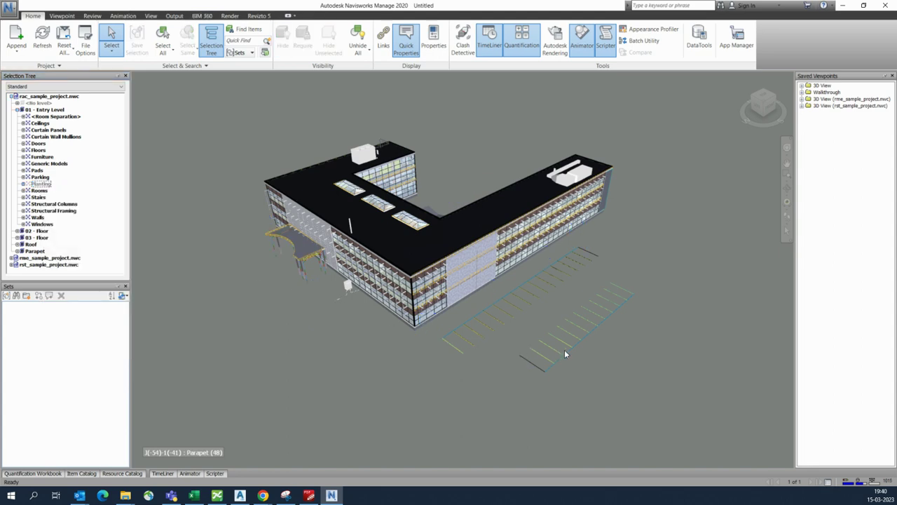
Step: Hide the Parking items under 01 - Entry Level
left_click(577, 325)
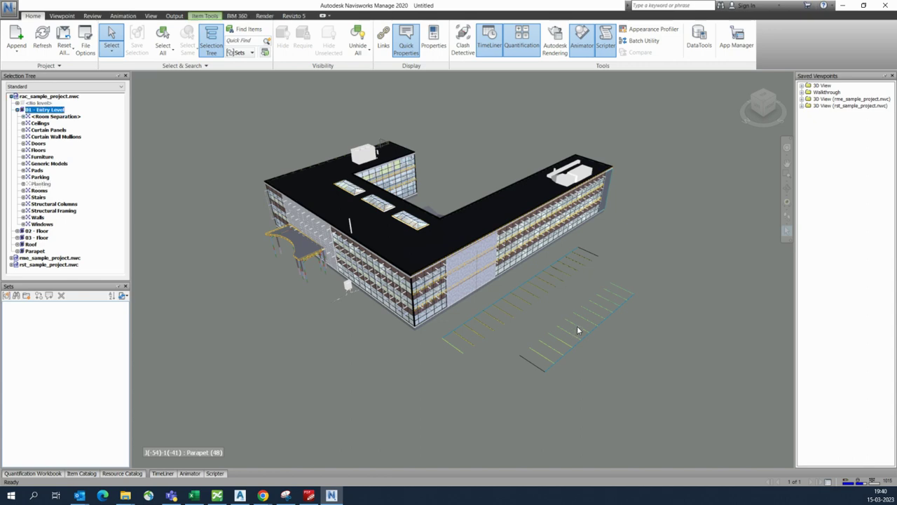
left_click(643, 332)
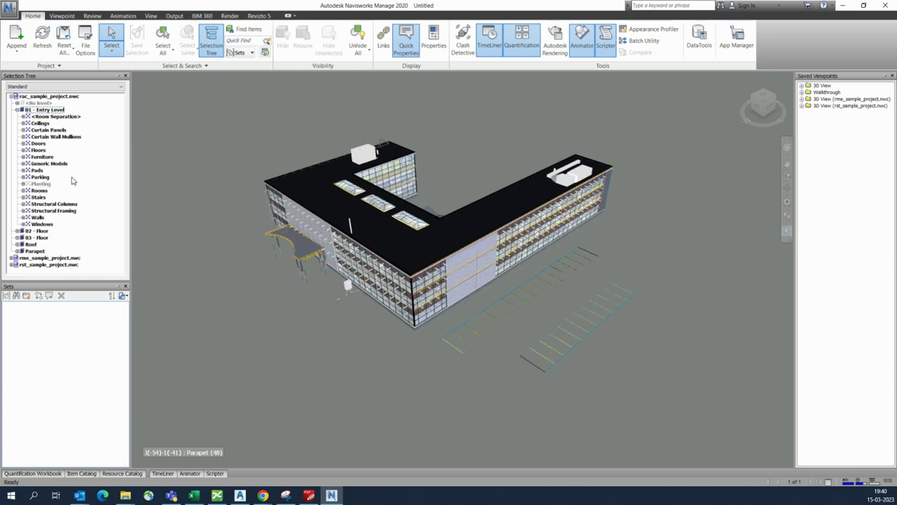
left_click(24, 177)
left_click(24, 177)
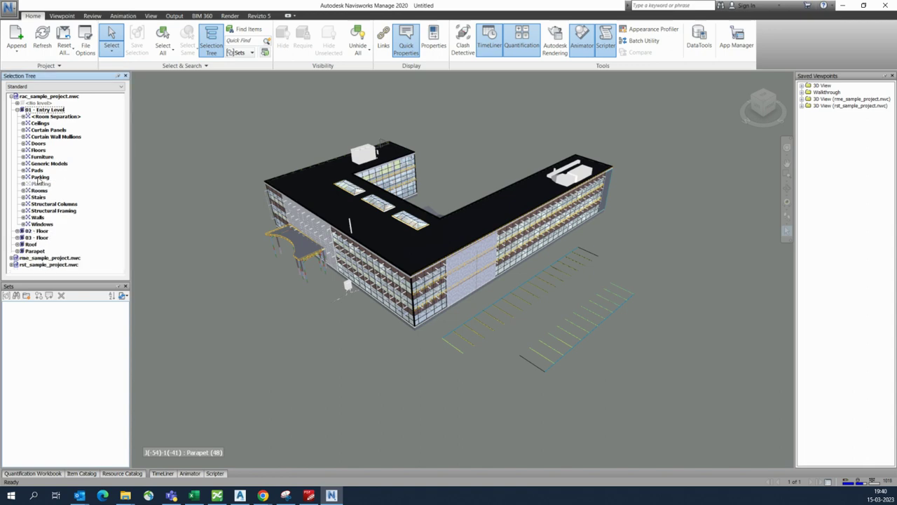
left_click(40, 177)
right_click(40, 177)
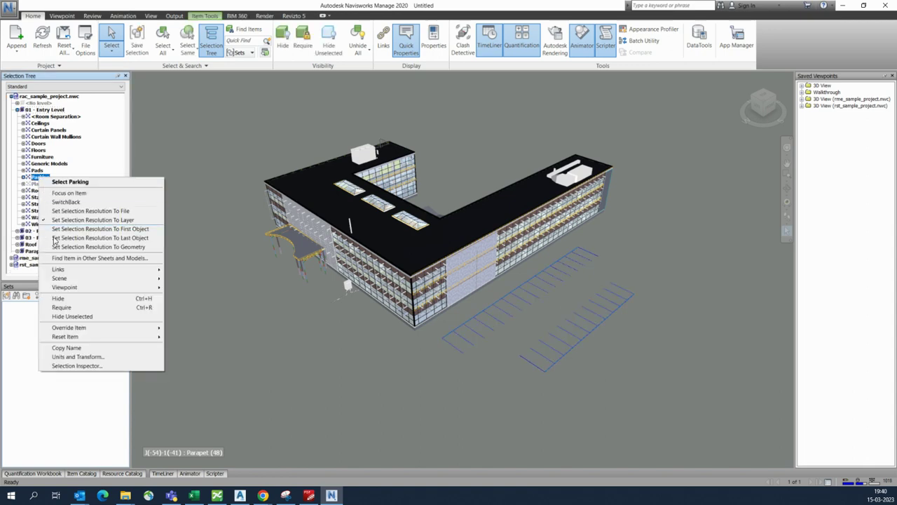
left_click(62, 300)
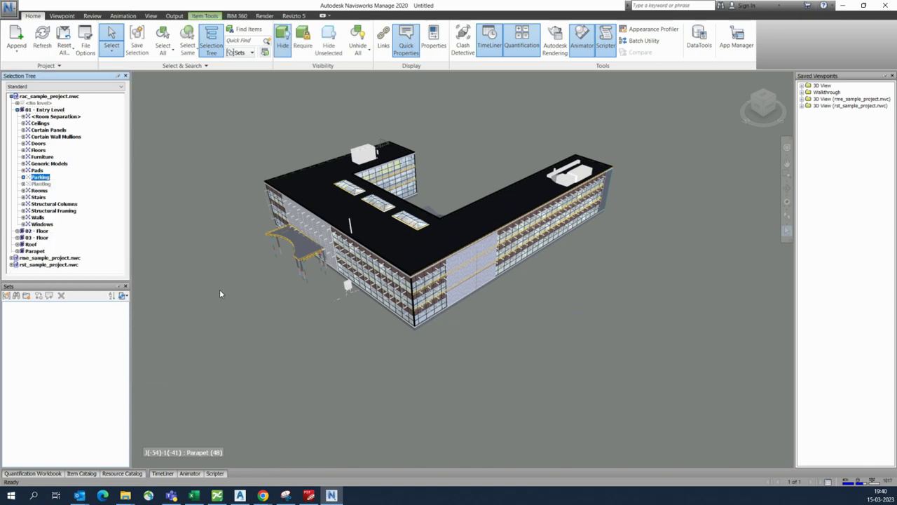
Step: Hide the whole architectural model rac_sample_project.nwc
mouse_move(434, 277)
middle_mouse_down("shift")
mouse_move(350, 274)
mouse_move(533, 262)
mouse_move(581, 279)
mouse_move(442, 303)
mouse_move(376, 220)
mouse_move(375, 241)
mouse_move(505, 322)
mouse_move(480, 350)
mouse_move(487, 297)
mouse_move(491, 305)
middle_mouse_up("shift")
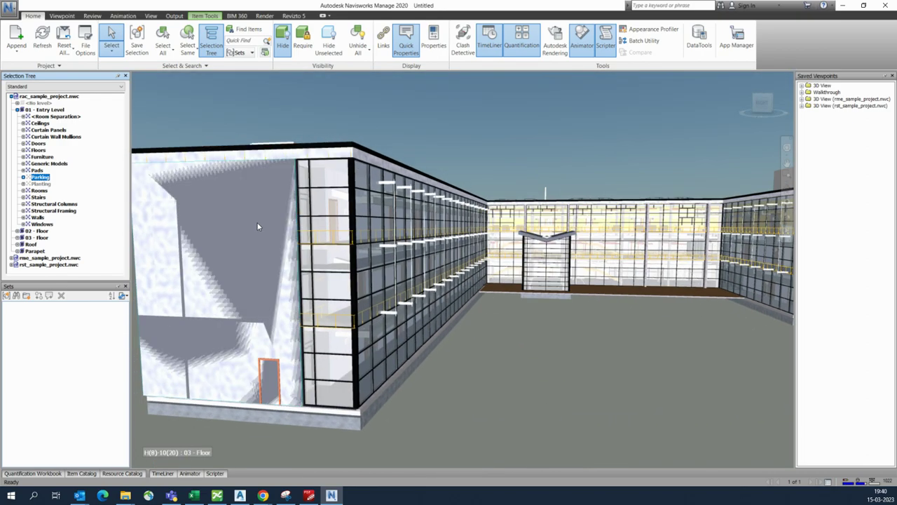
left_click(17, 110)
left_click(18, 103)
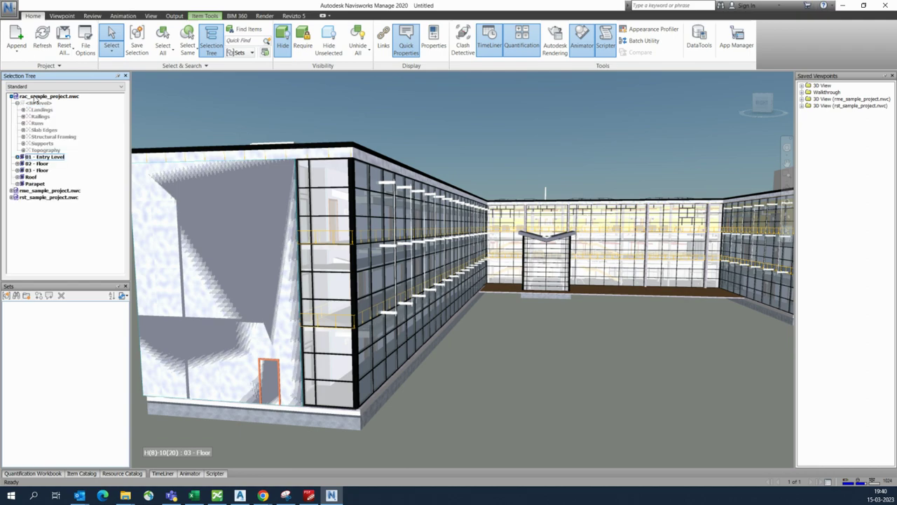
left_click(43, 96)
right_click(35, 97)
left_click(63, 217)
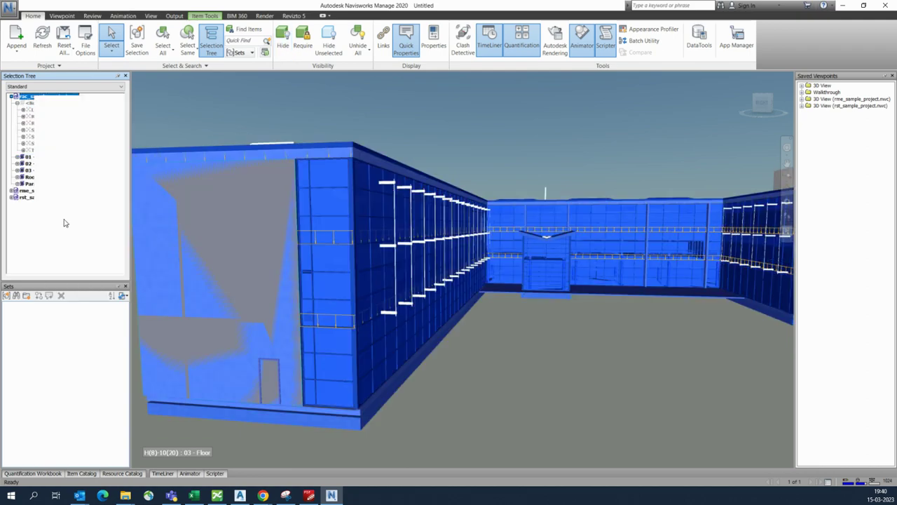
middle_click_drag(465, 263, 471, 281, "shift")
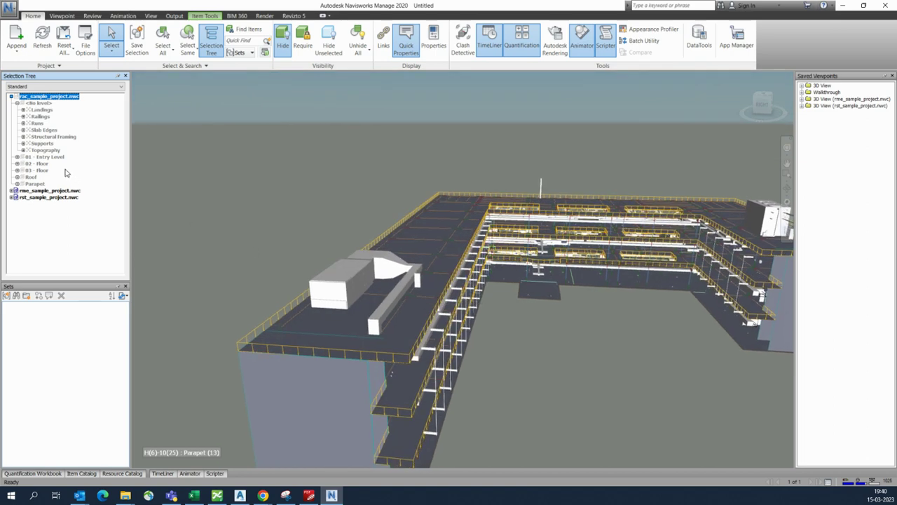
Step: Hide the structural model rst_sample_project.nwc
left_click(11, 97)
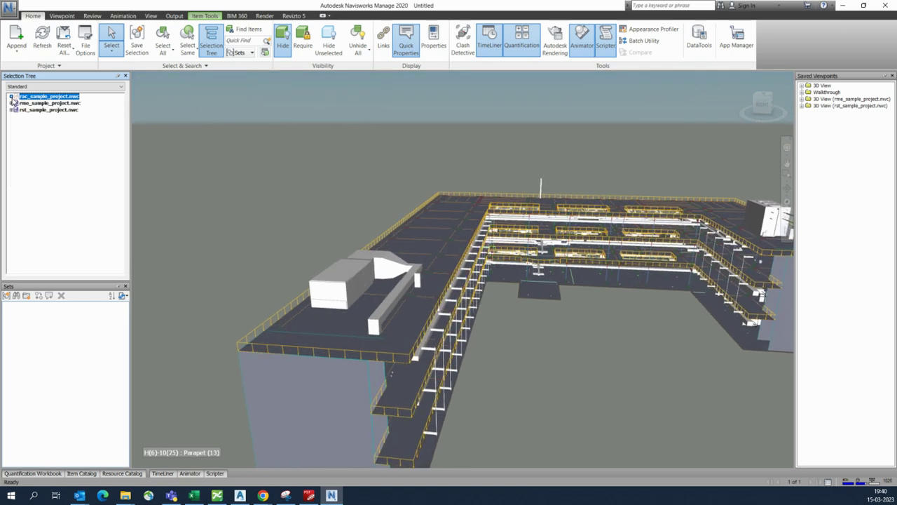
left_click(49, 103)
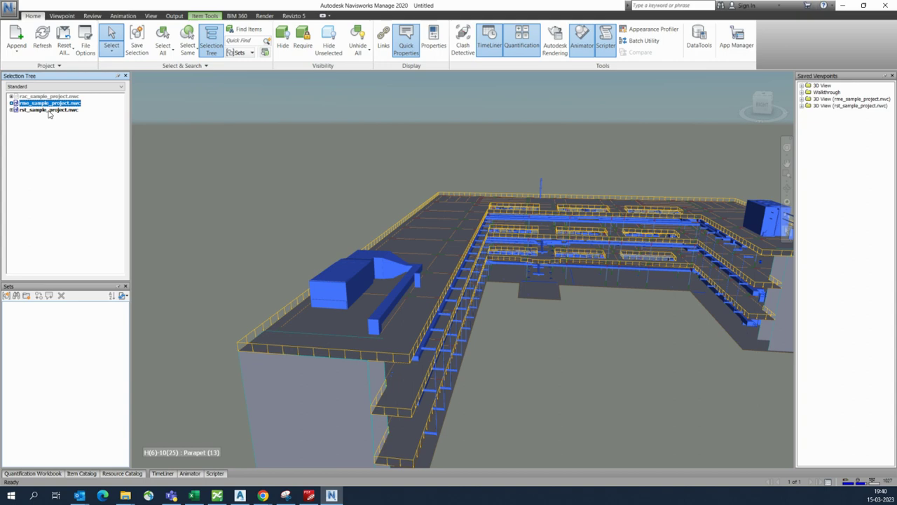
left_click(49, 110)
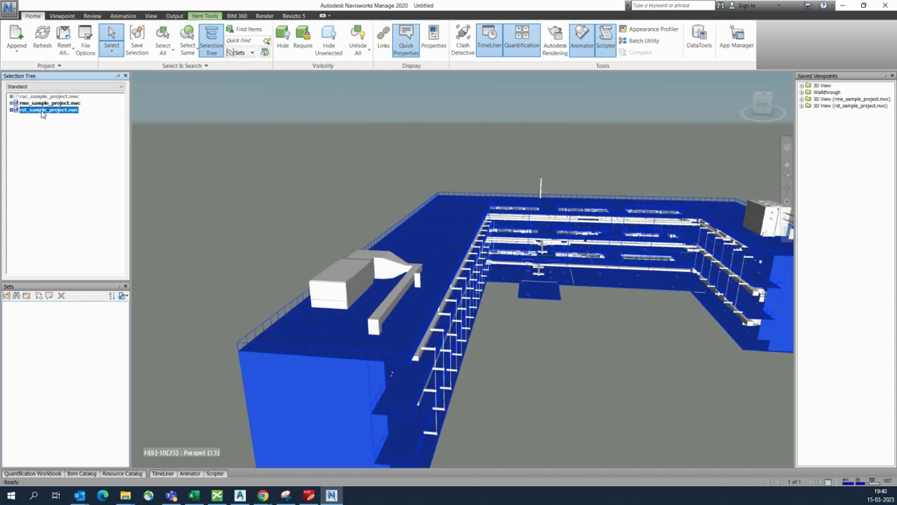
right_click(42, 114)
left_click(58, 233)
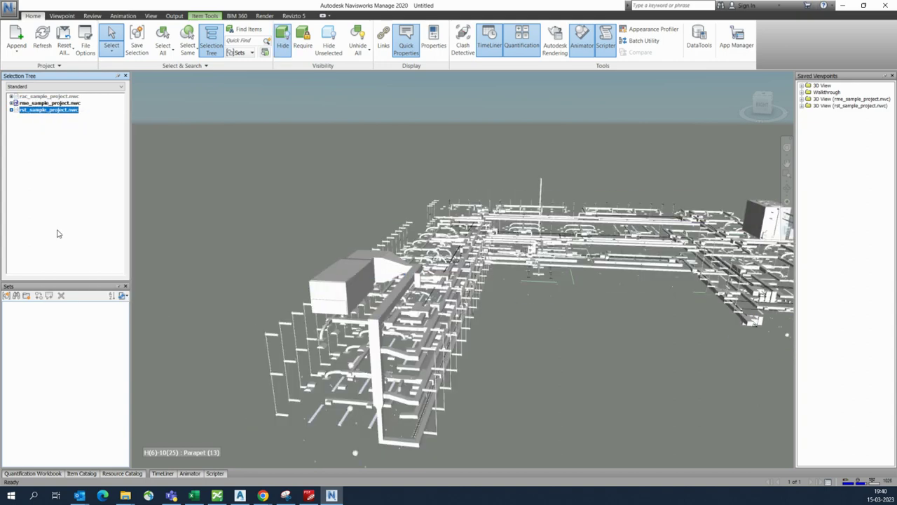
middle_click_drag(281, 207, 336, 220, "shift")
Step: Orbit and zoom around the remaining MEP model and select its Roof Level elements
key("Escape")
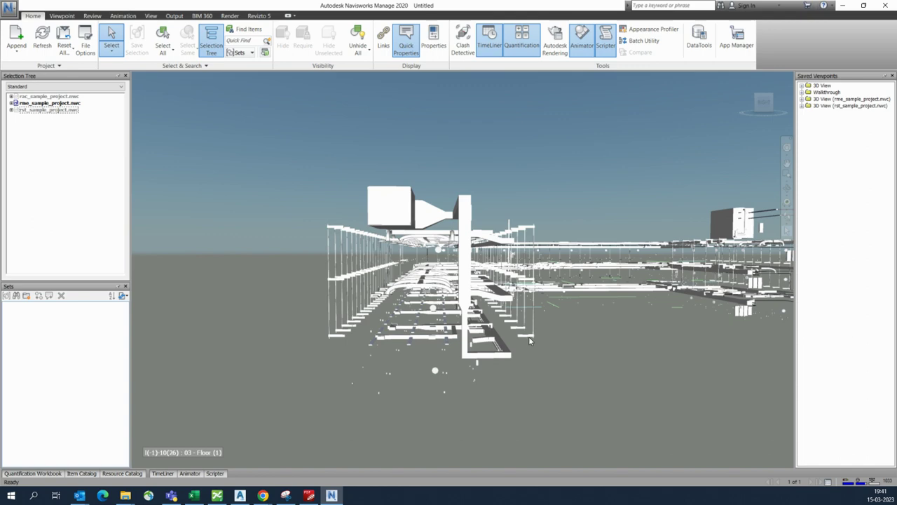
middle_click_drag(531, 334, 498, 345, "shift")
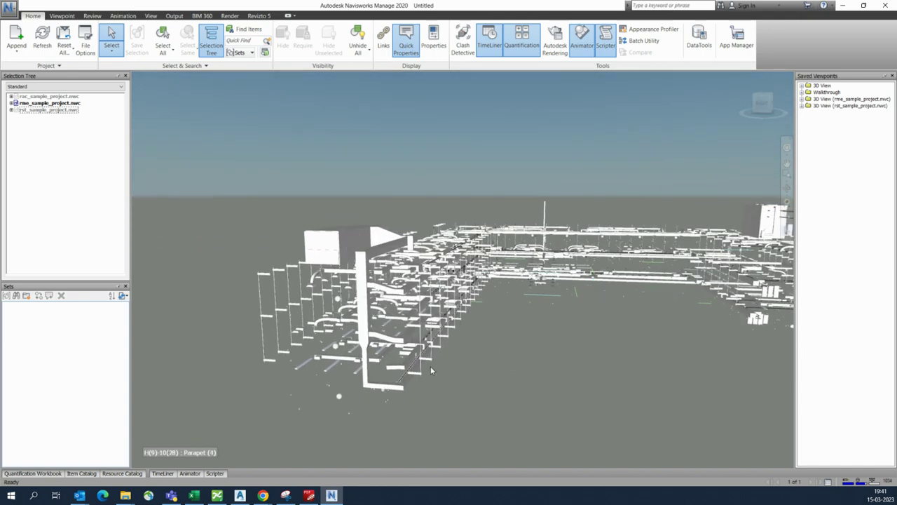
scroll(429, 360, "up", 2)
scroll(429, 360, "up", 2)
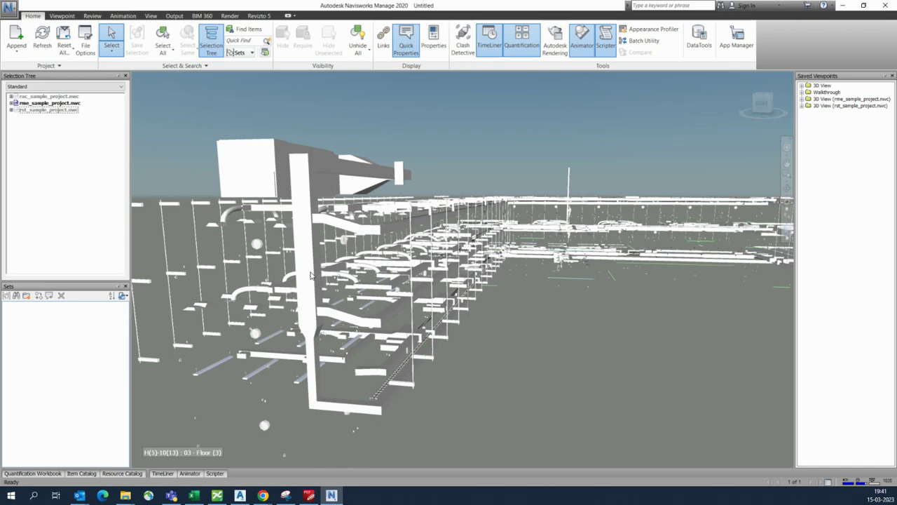
left_click(312, 277)
scroll(404, 258, "down", 1)
scroll(405, 259, "down", 3)
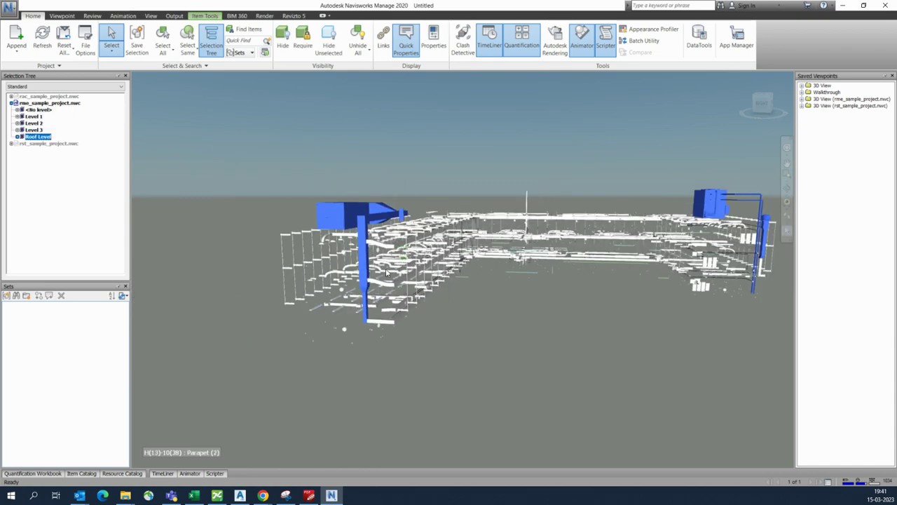
Step: Override the rme model's Roof Level elements to orange, then orbit closer to the roof units
mouse_move(405, 259)
middle_mouse_down("shift")
mouse_move(411, 280)
mouse_move(400, 274)
mouse_move(396, 287)
mouse_move(334, 251)
middle_mouse_up("shift")
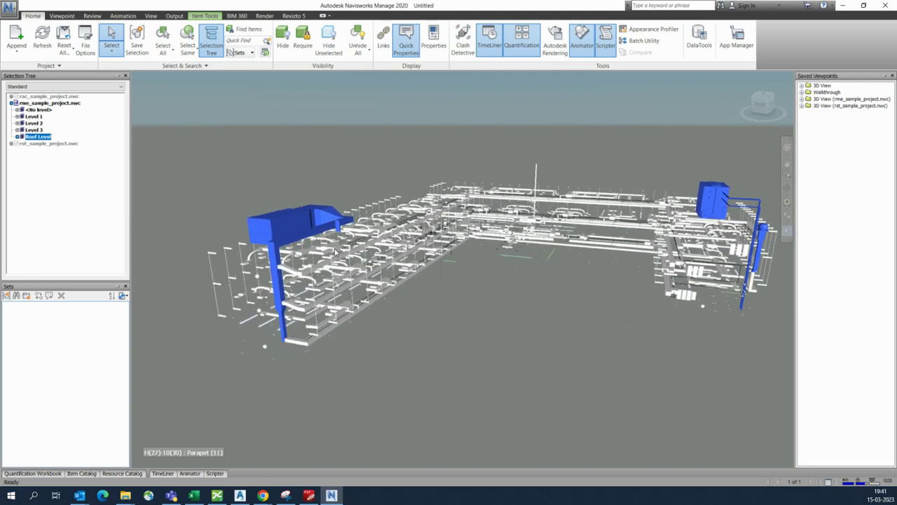
right_click(290, 222)
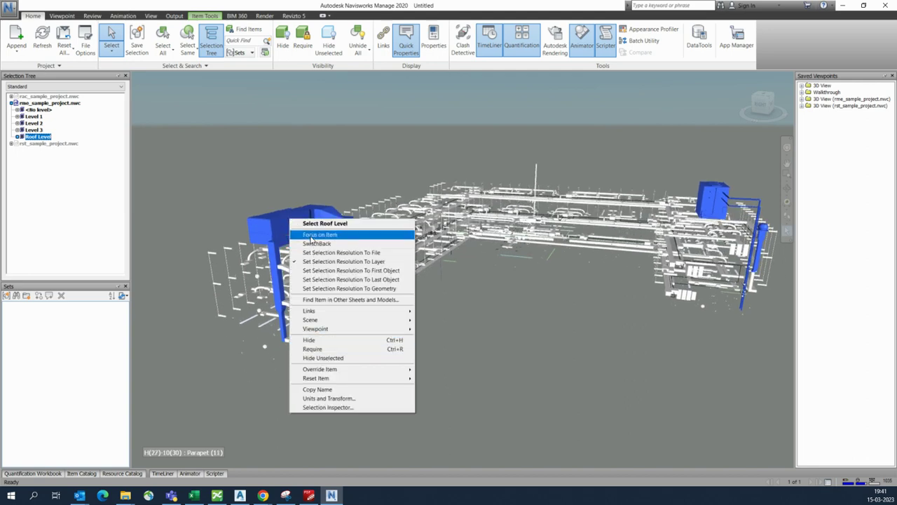
mouse_move(316, 370)
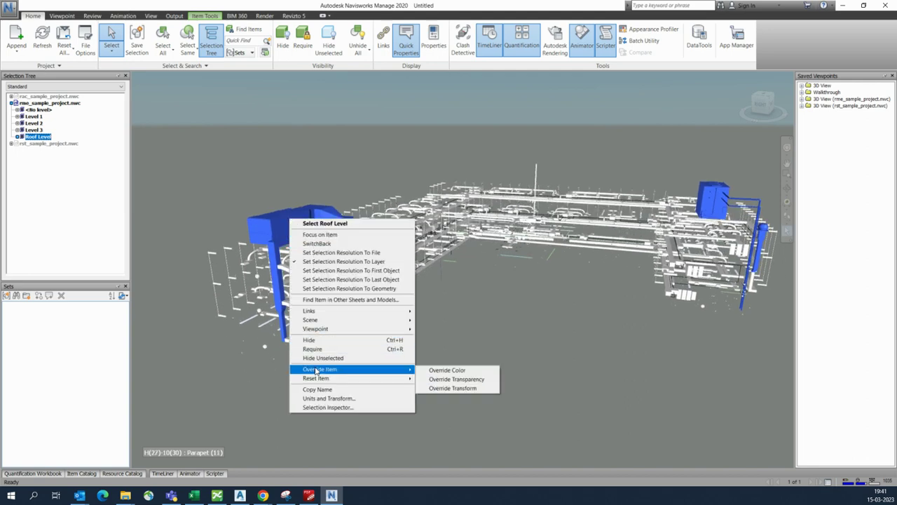
left_click(455, 376)
left_click_drag(80, 12, 456, 129)
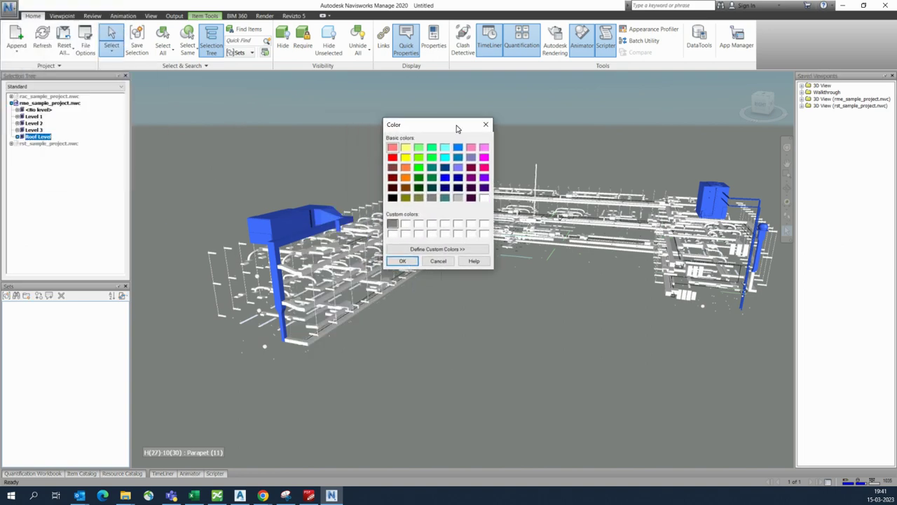
left_click(406, 189)
left_click(405, 178)
left_click(402, 260)
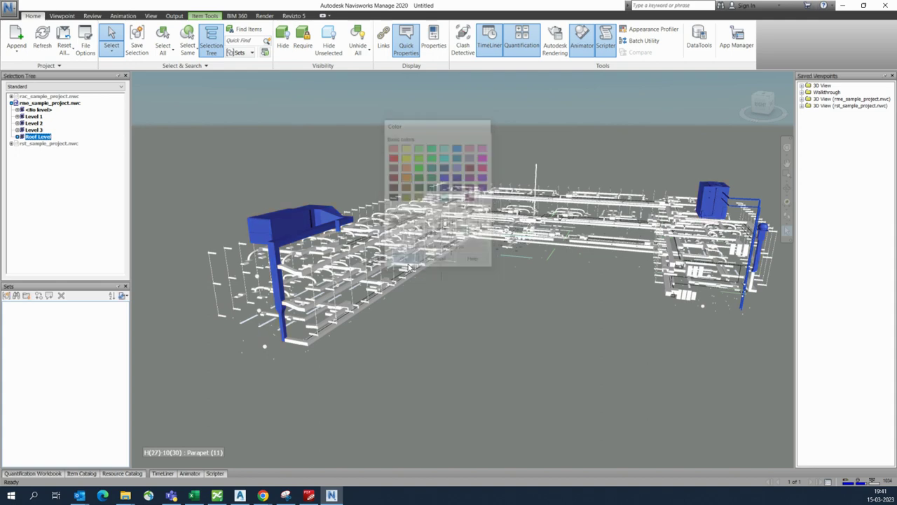
scroll(351, 250, "up", 5)
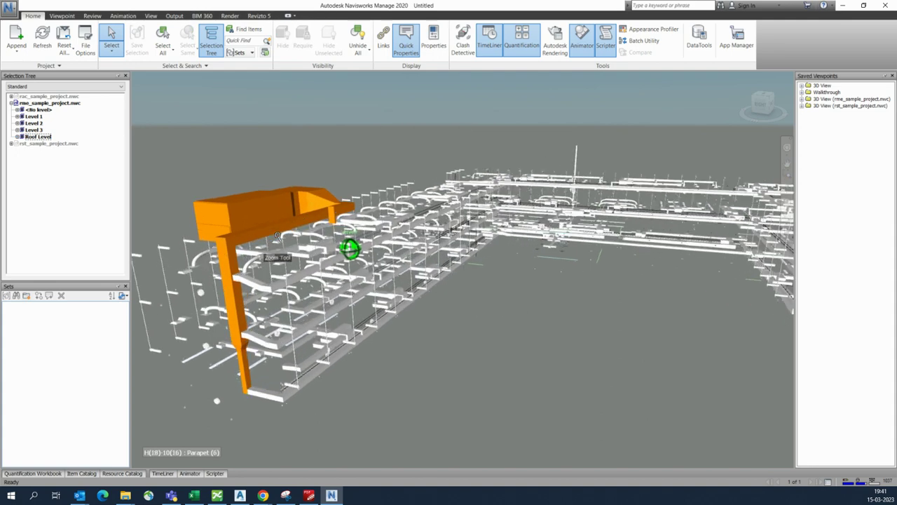
middle_click_drag(310, 268, 678, 280, "shift")
Step: Override the Roof Level Ducts colour to green from the Selection Tree
left_click(376, 242)
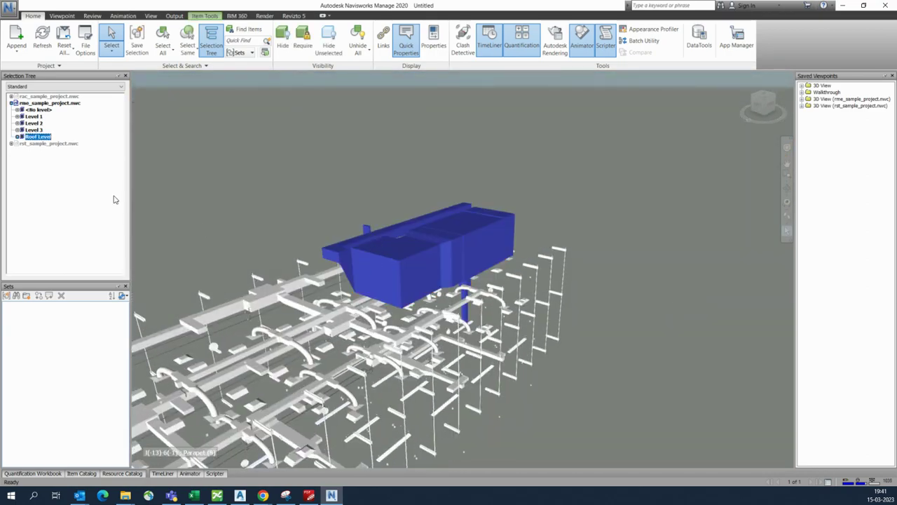
left_click(17, 137)
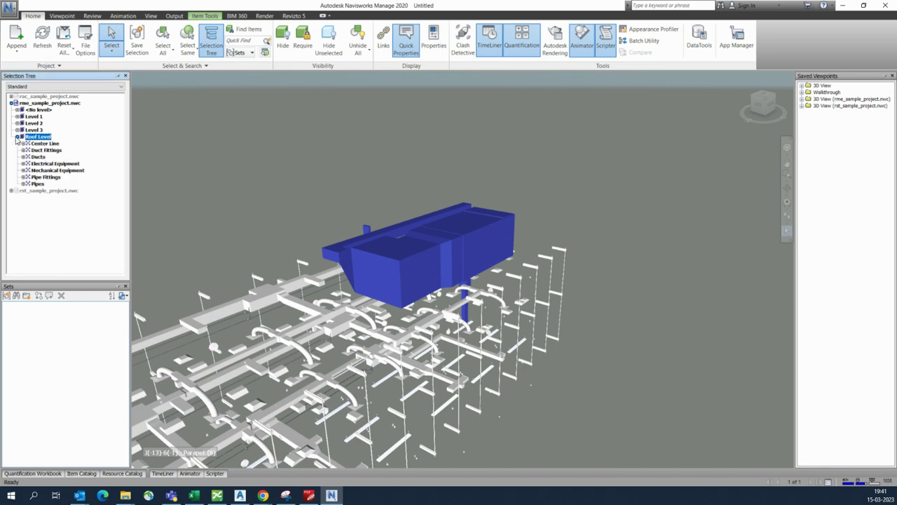
left_click(44, 151)
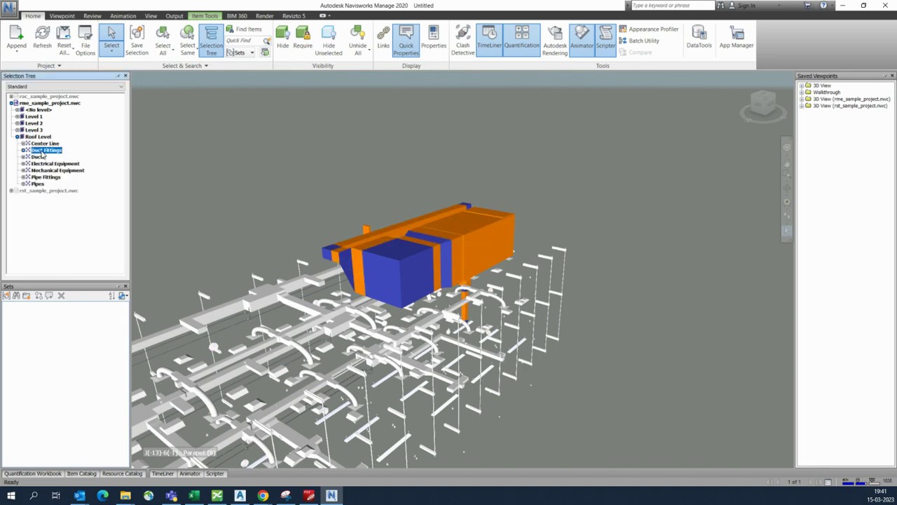
left_click(38, 157)
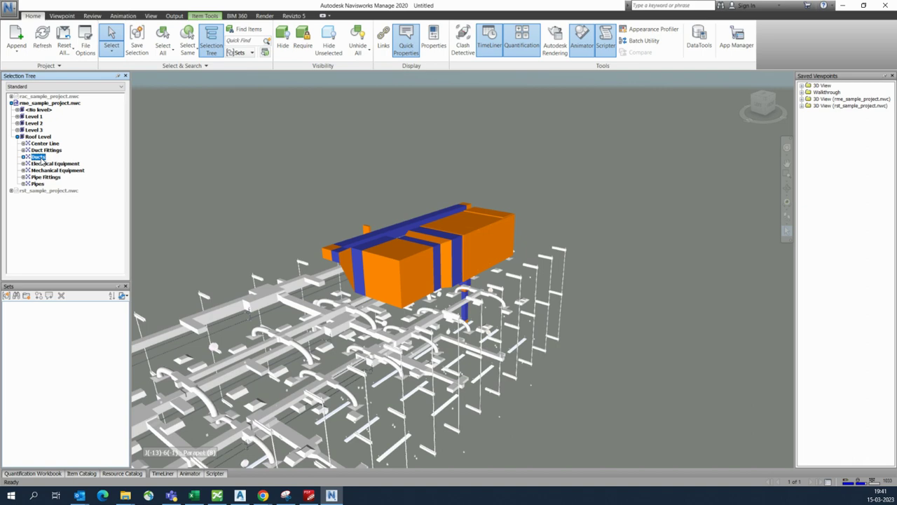
right_click(42, 161)
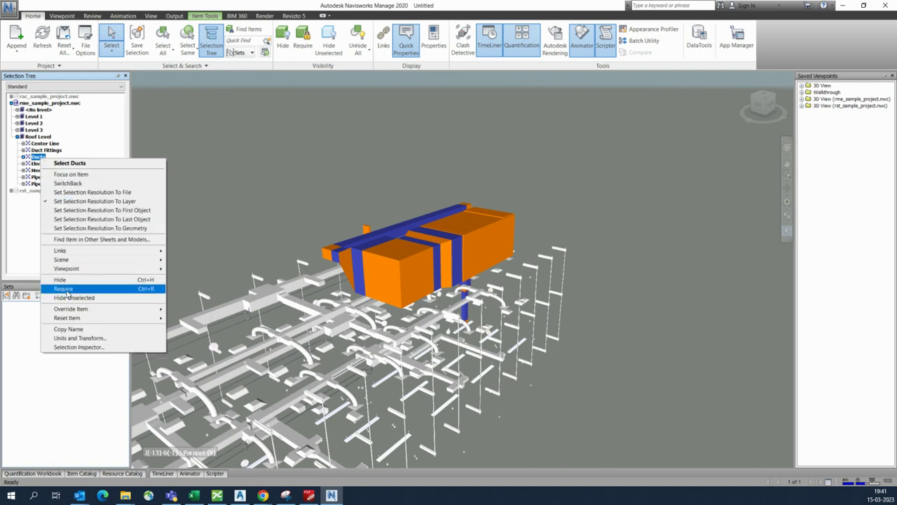
mouse_move(73, 309)
left_click(188, 309)
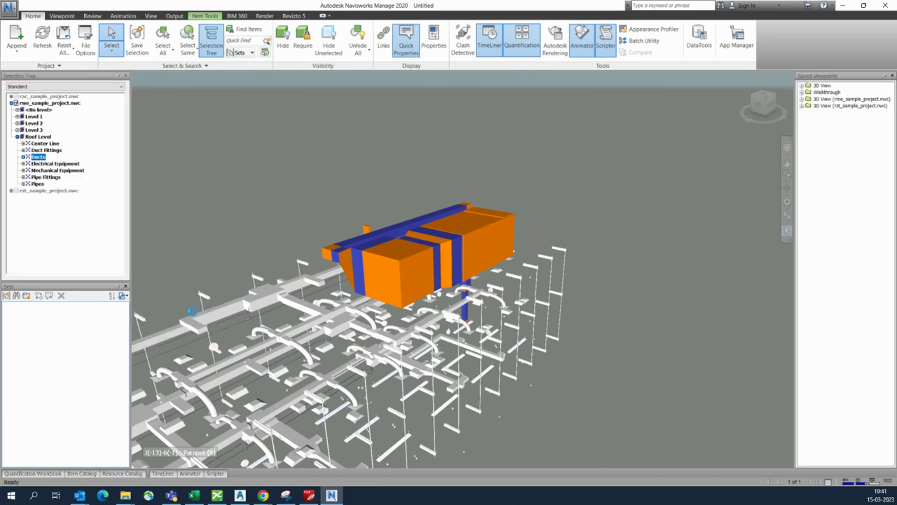
left_click(66, 61)
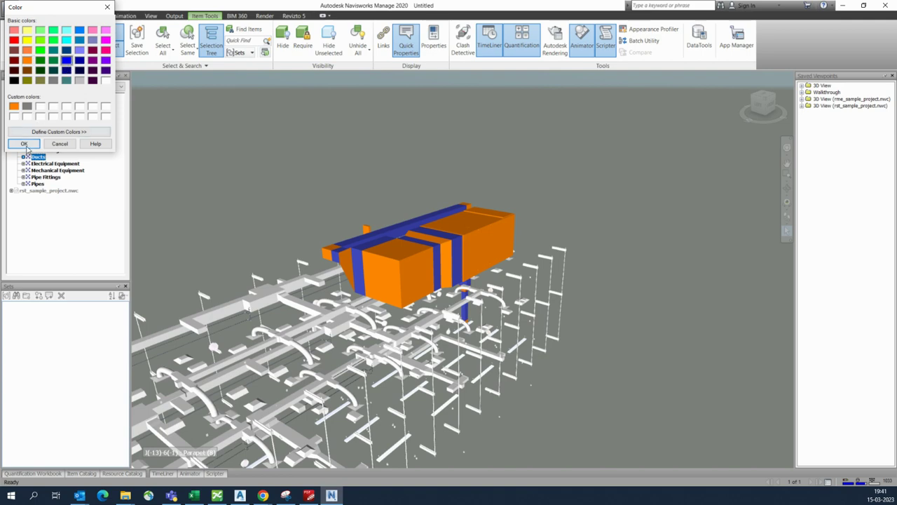
left_click(39, 50)
left_click(24, 143)
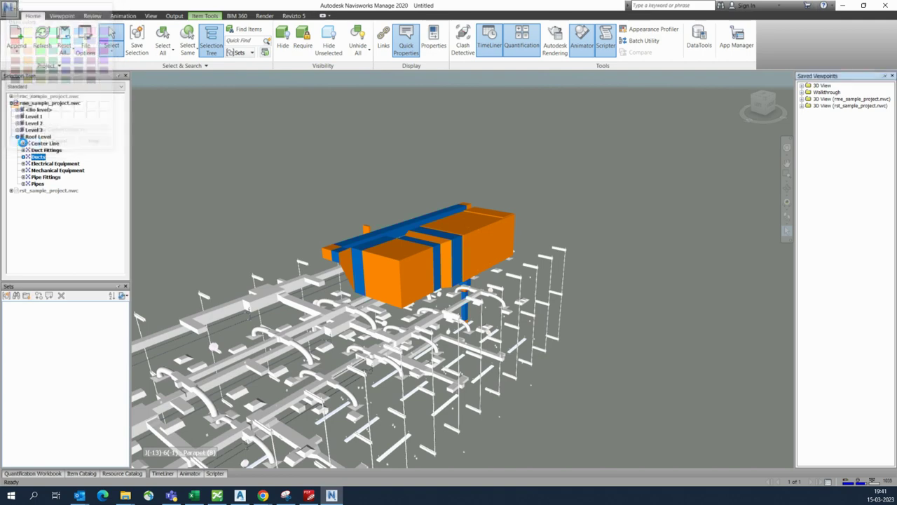
middle_click_drag(318, 194, 360, 231, "shift")
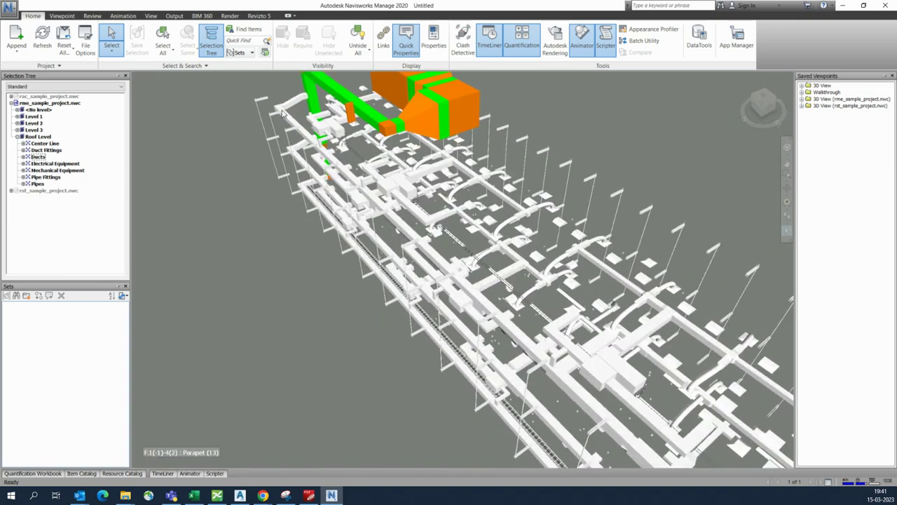
Step: Override the Level 3 Ducts colour with a dark teal swatch
scroll(300, 131, "up", 3)
left_click(297, 127)
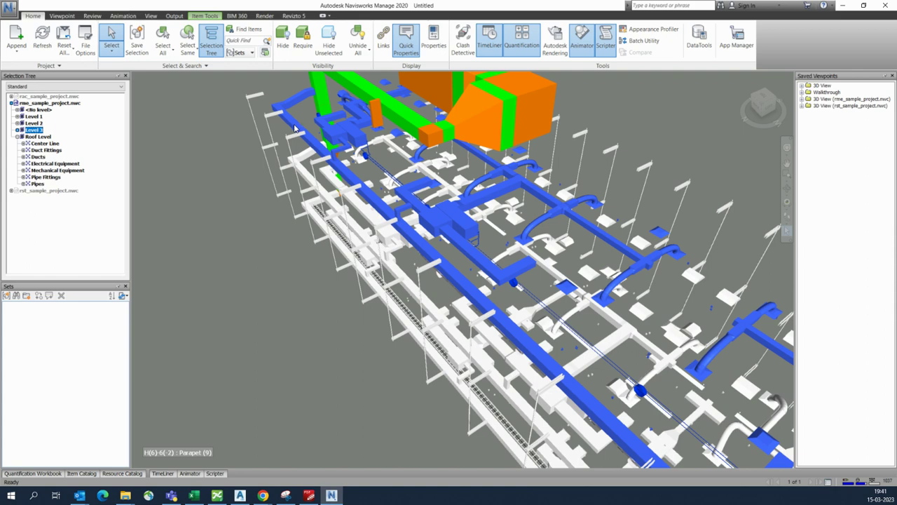
left_click(17, 131)
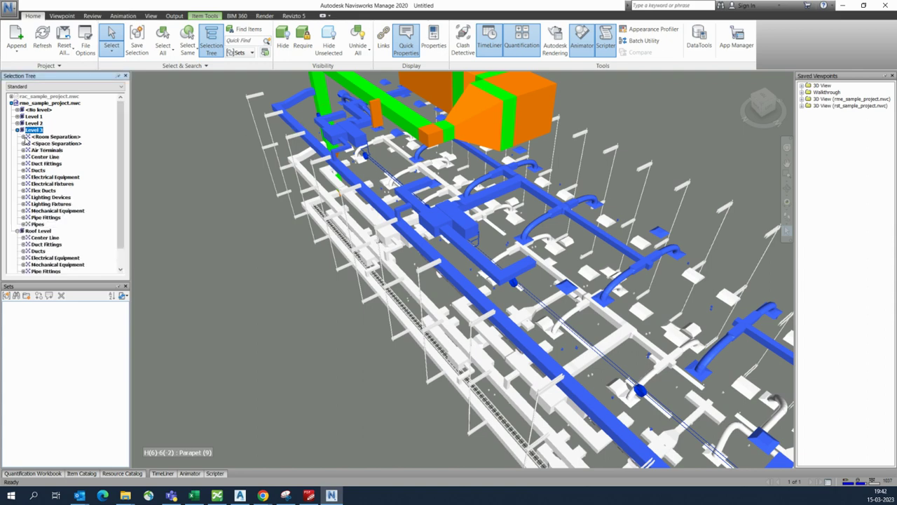
left_click(37, 170)
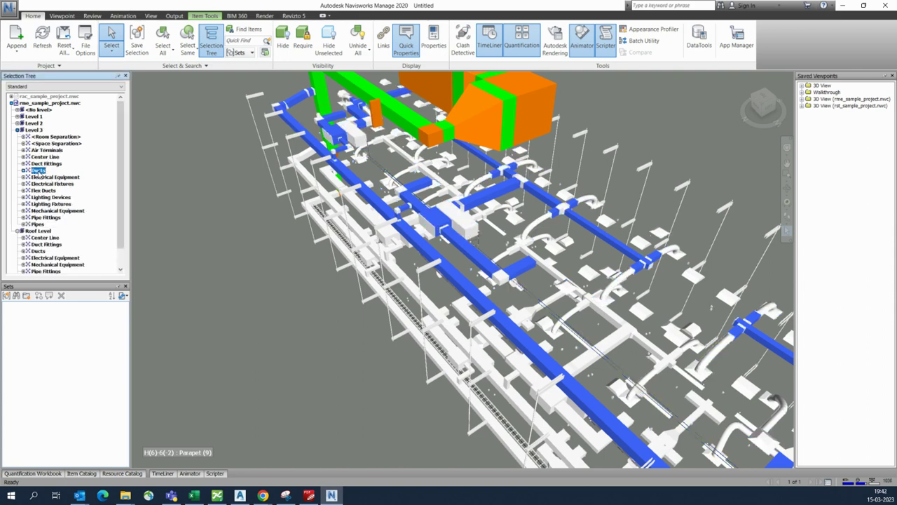
right_click(38, 170)
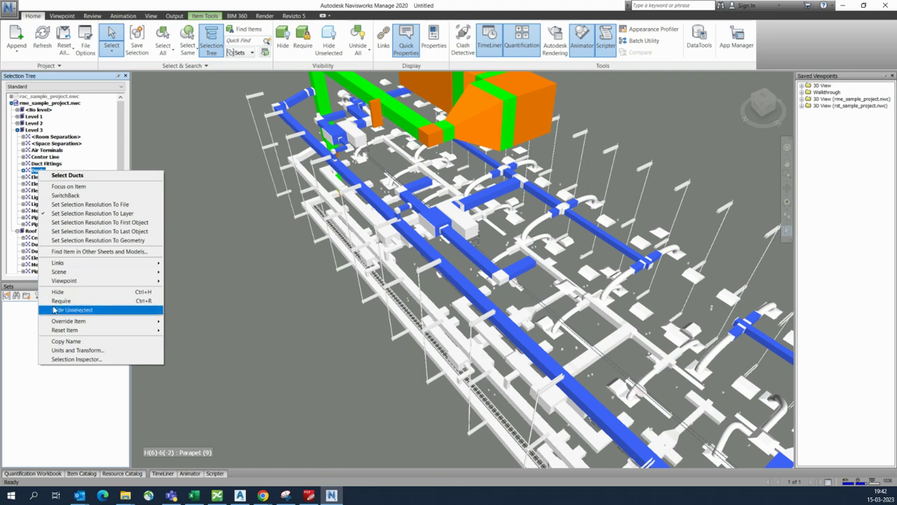
mouse_move(66, 324)
left_click(196, 322)
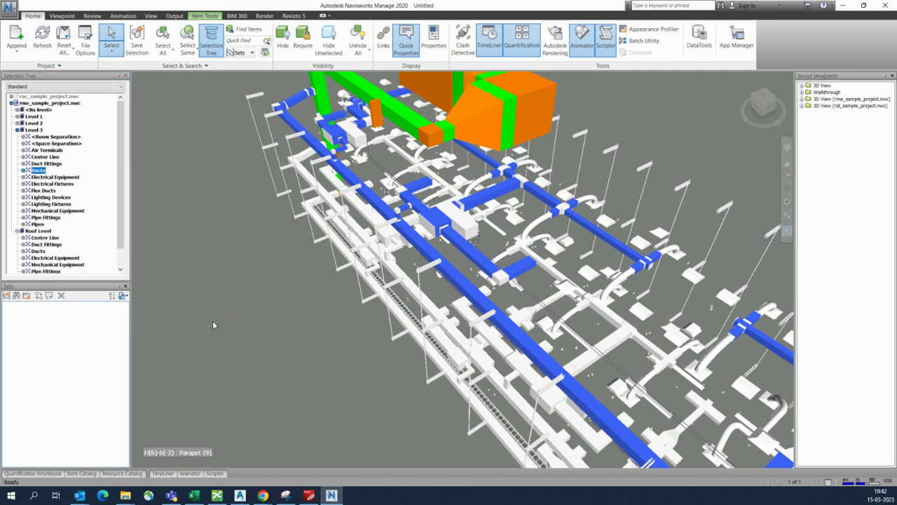
left_click_drag(83, 7, 404, 73)
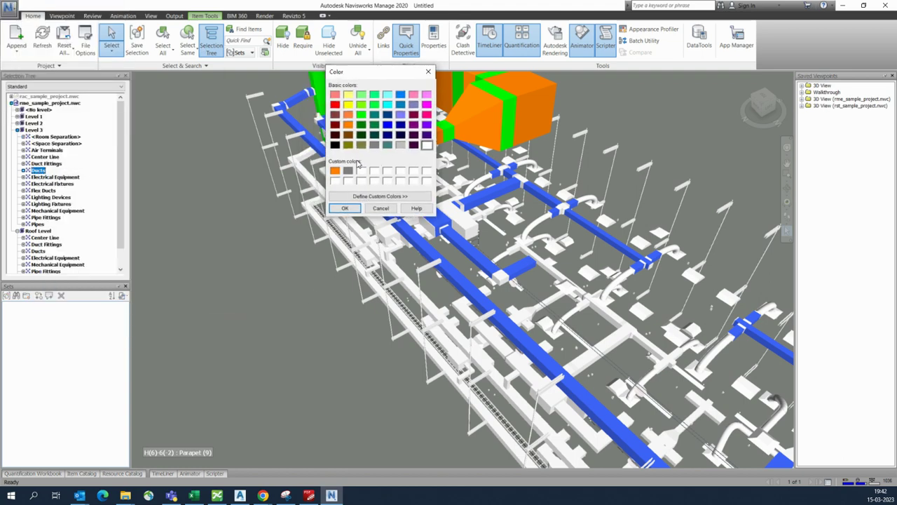
left_click(389, 145)
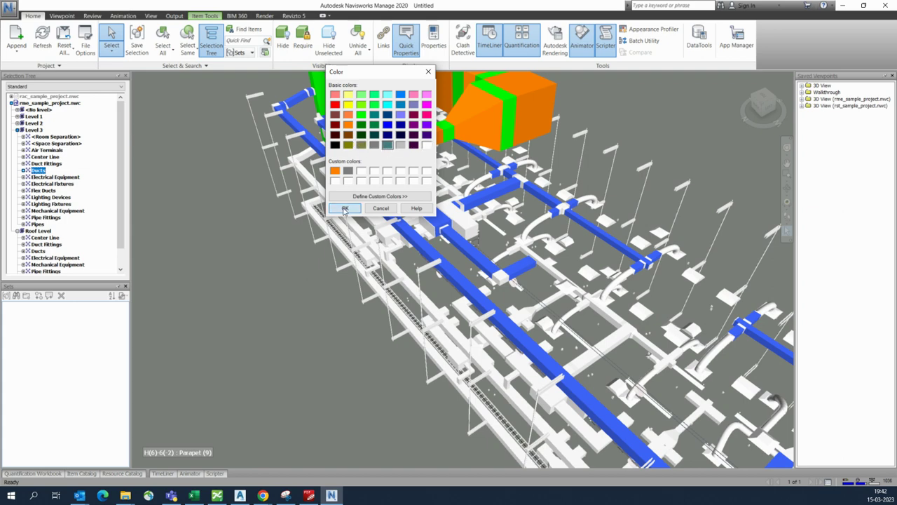
left_click(344, 209)
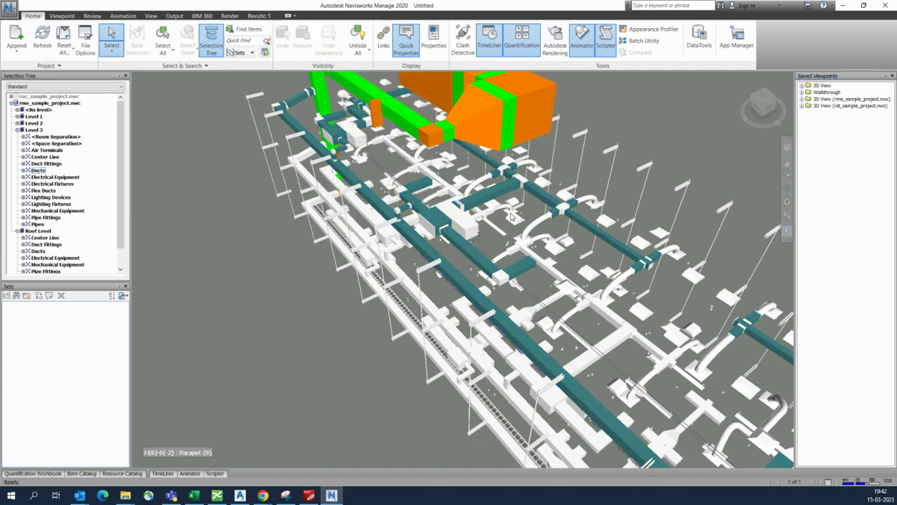
scroll(512, 217, "up", 3)
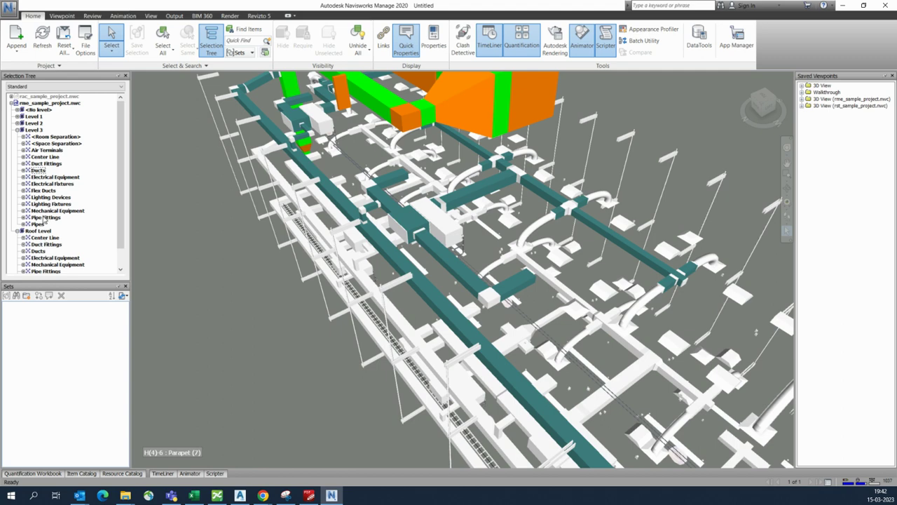
Step: Override the Level 3 Duct Fittings and Ducts together to blue
left_click(39, 170)
right_click(39, 164)
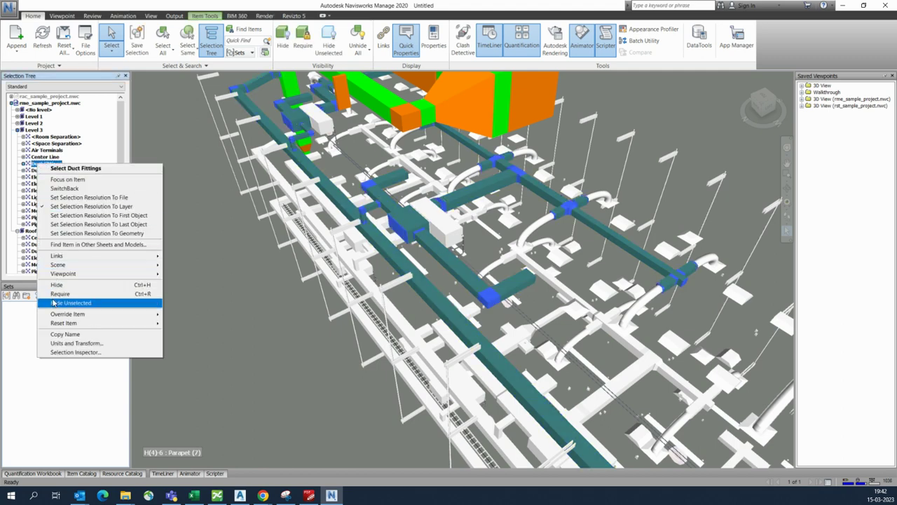
left_click(32, 170)
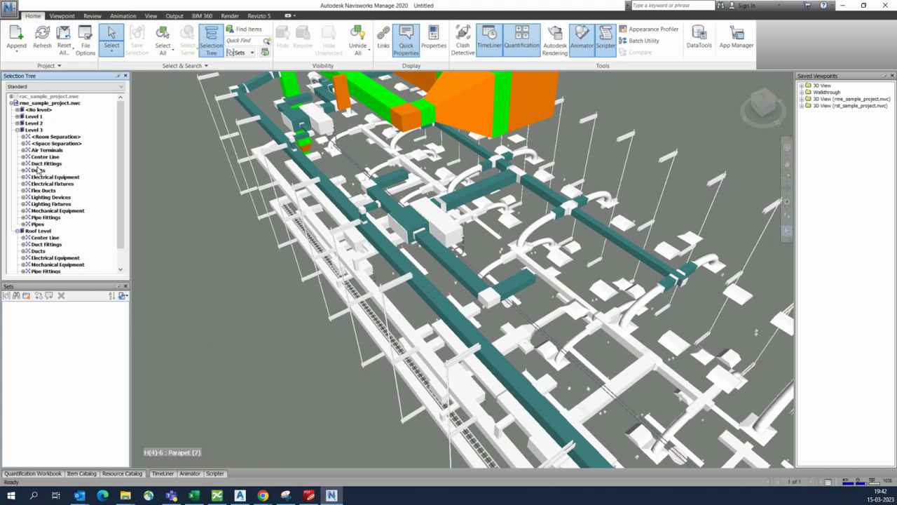
left_click(43, 163)
left_click(41, 170, "ctrl")
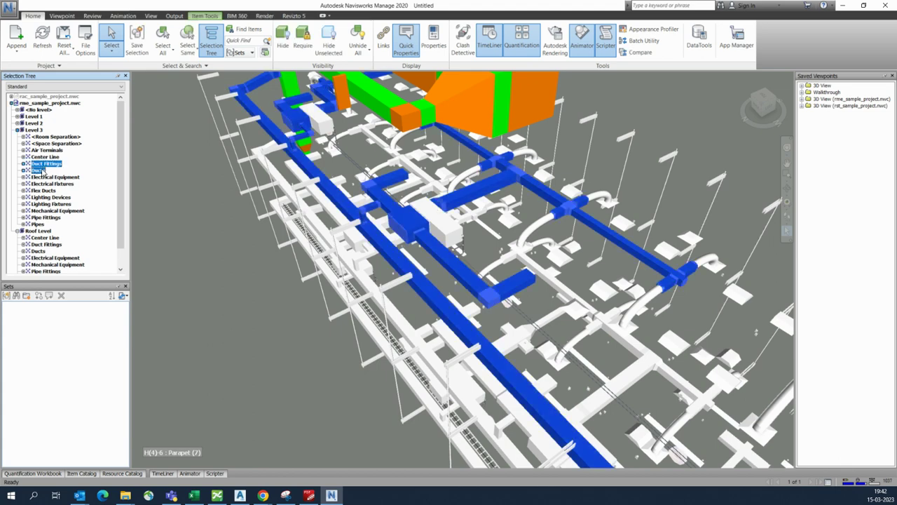
right_click(42, 170)
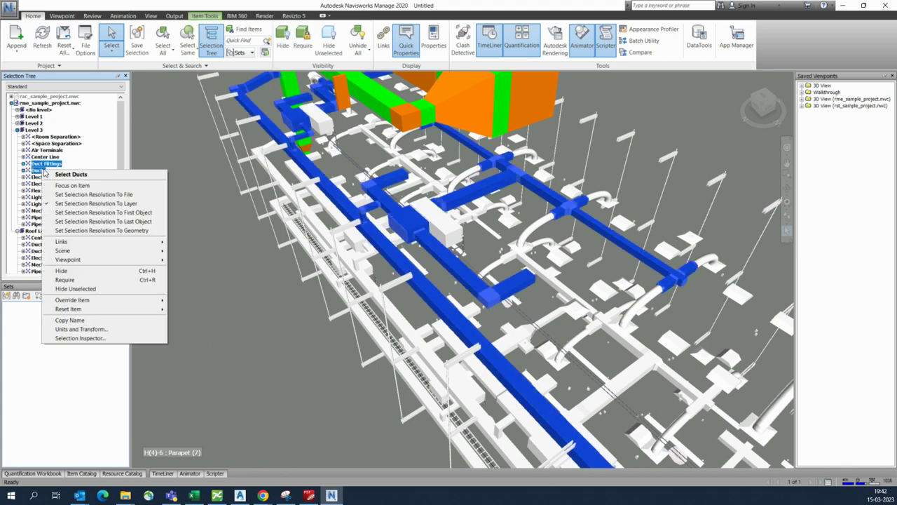
mouse_move(112, 302)
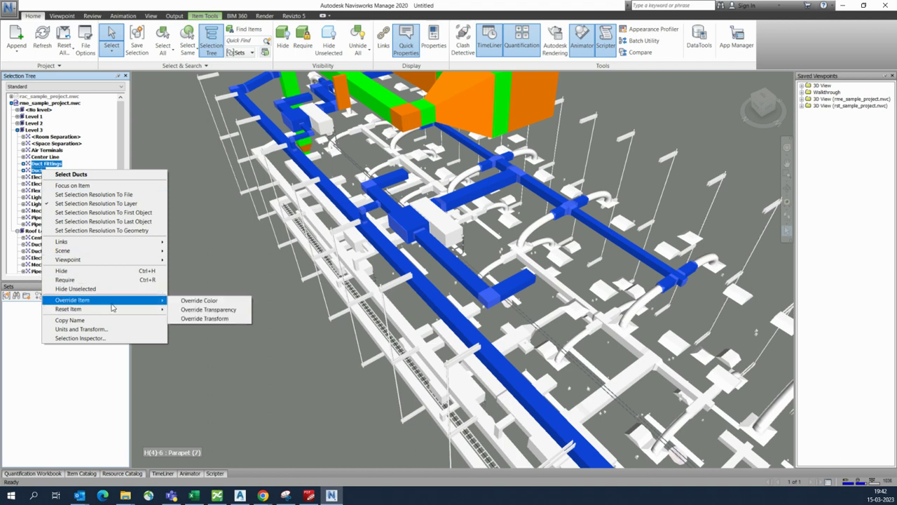
left_click(186, 300)
left_click(66, 61)
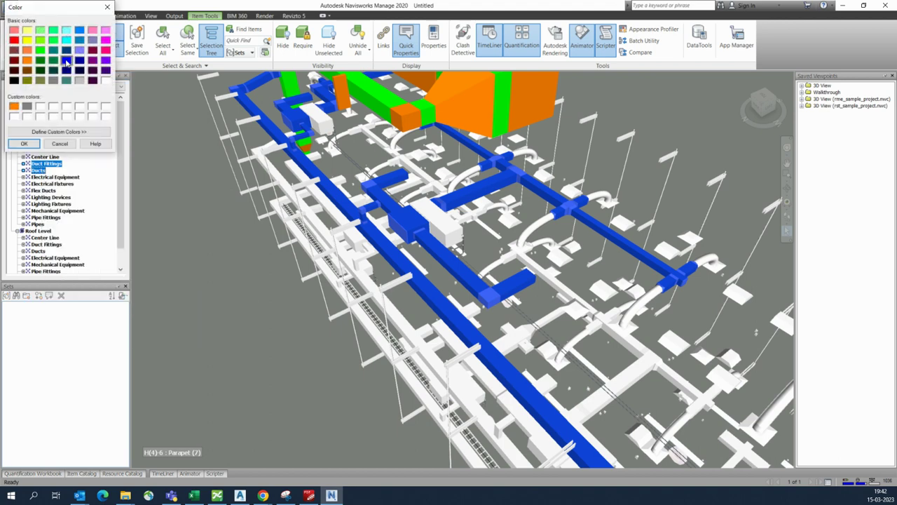
left_click(24, 143)
key("Escape")
Step: Override the Level 3 Flex Ducts, with the Ducts, to the same blue
scroll(273, 241, "down", 1)
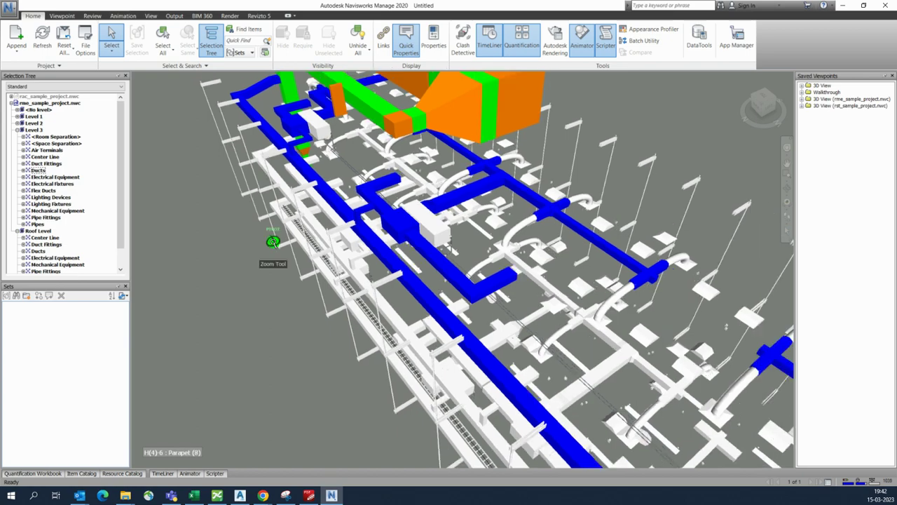
scroll(272, 242, "down", 2)
scroll(351, 280, "up", 1)
scroll(435, 249, "up", 1)
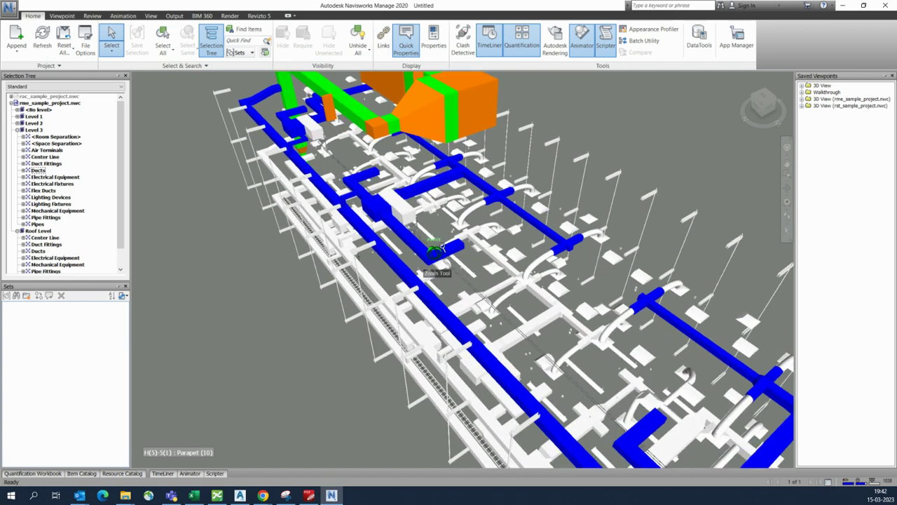
scroll(435, 249, "up", 3)
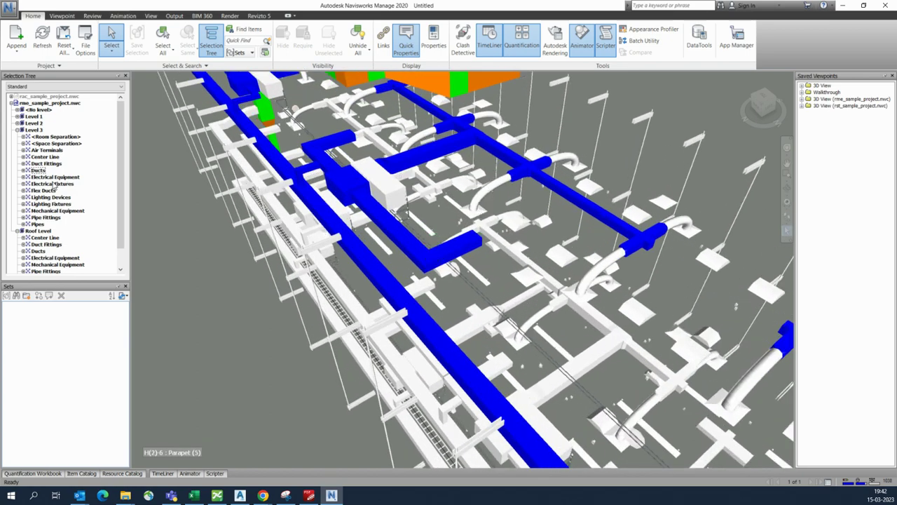
left_click(49, 191)
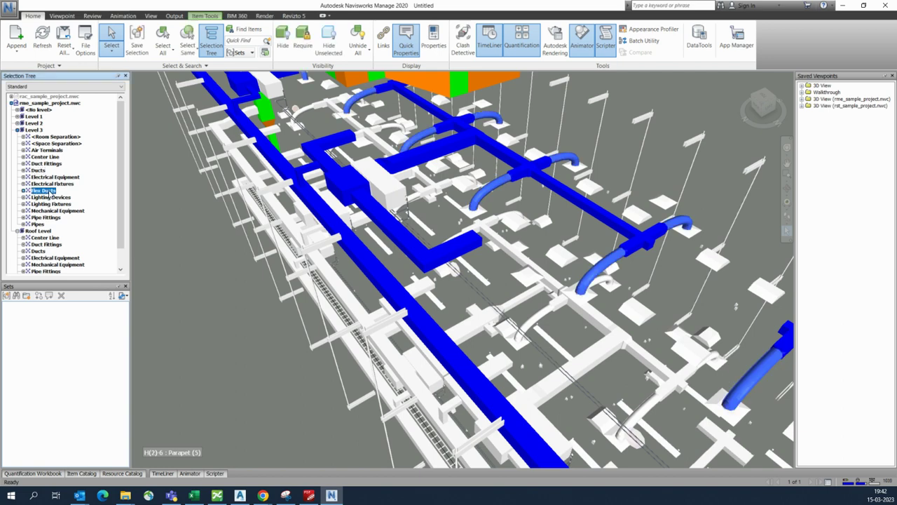
left_click(44, 171, "ctrl")
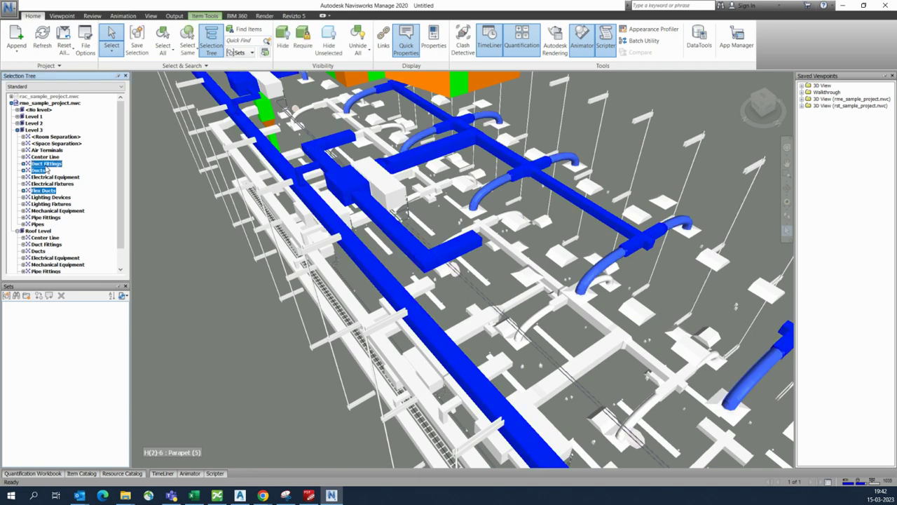
right_click(45, 164)
mouse_move(81, 301)
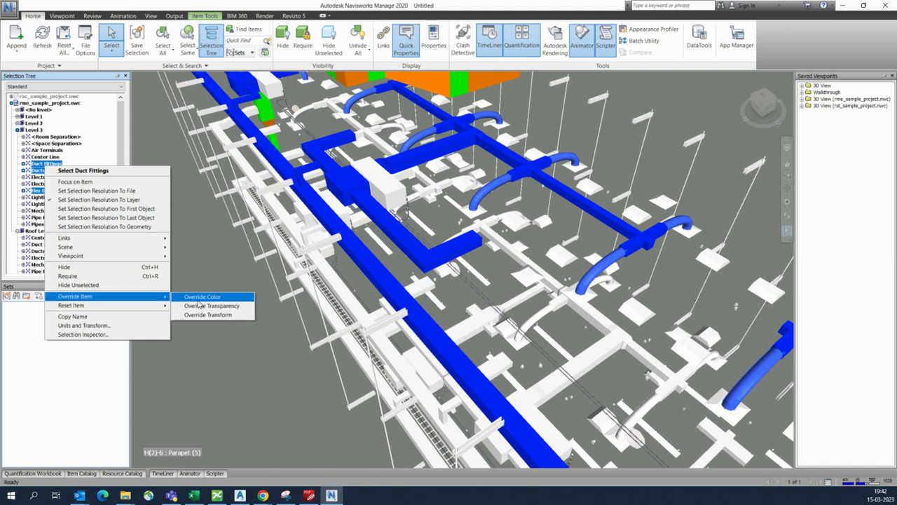
left_click(207, 295)
left_click(66, 70)
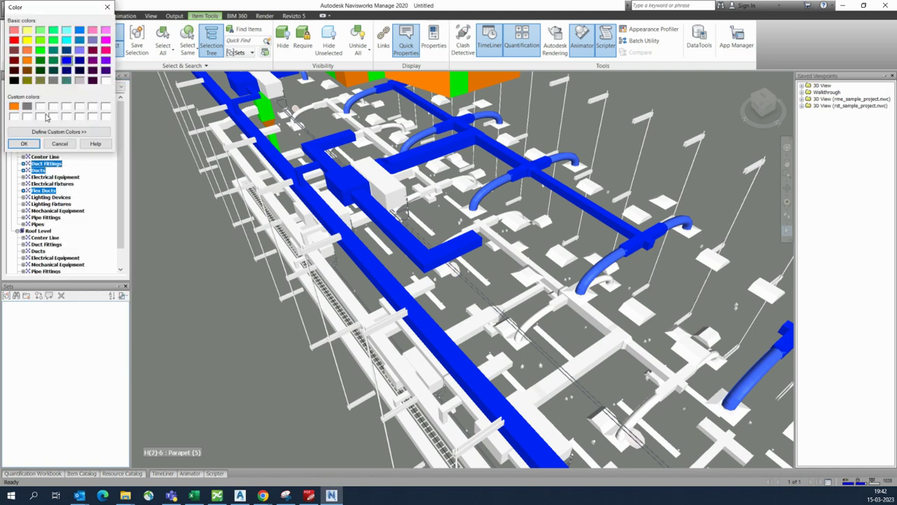
left_click(24, 142)
left_click(209, 270)
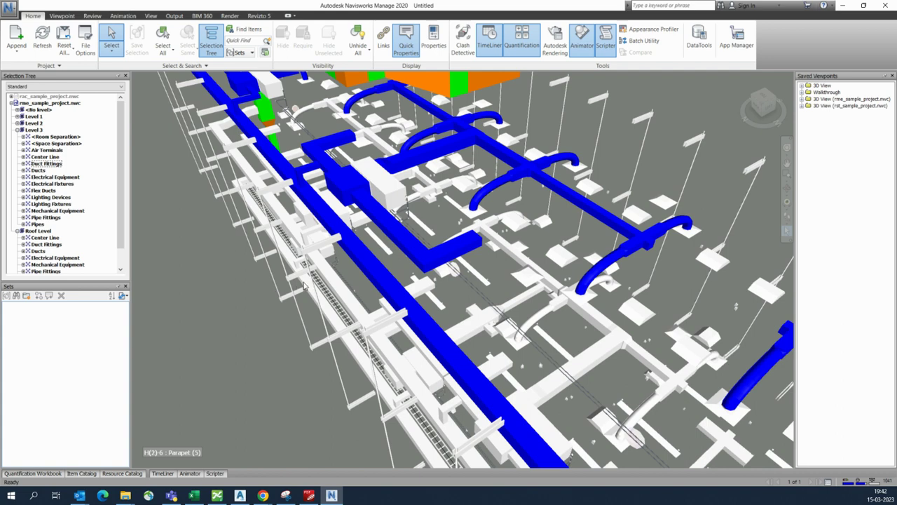
Step: Override the Level 3 Mechanical Equipment colour to orange
right_click(48, 211)
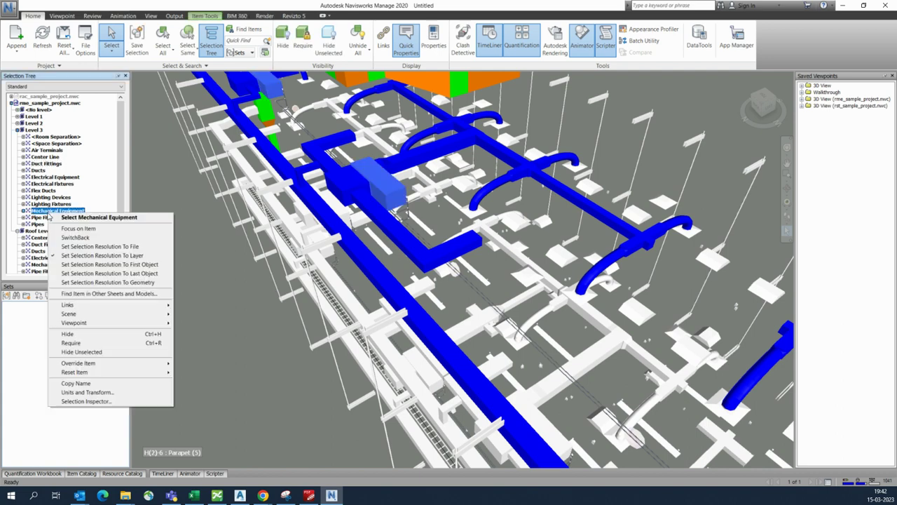
mouse_move(74, 365)
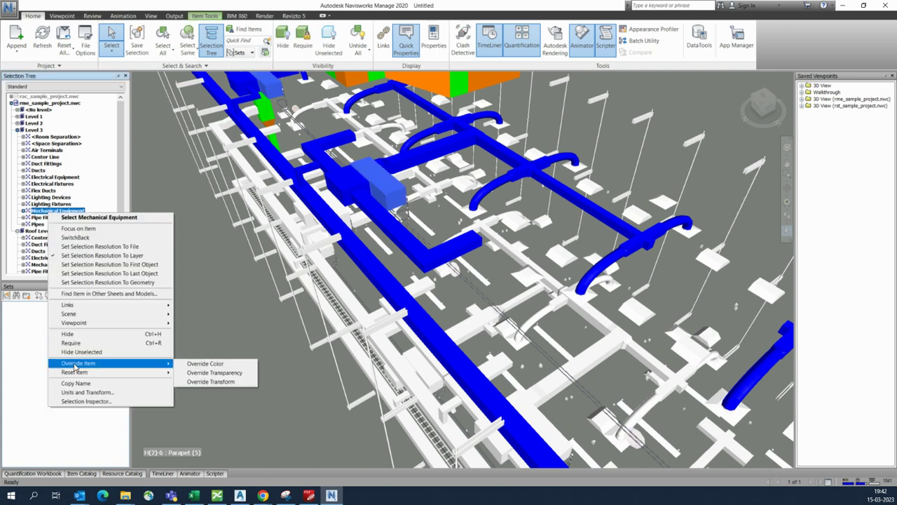
left_click(203, 366)
left_click(14, 107)
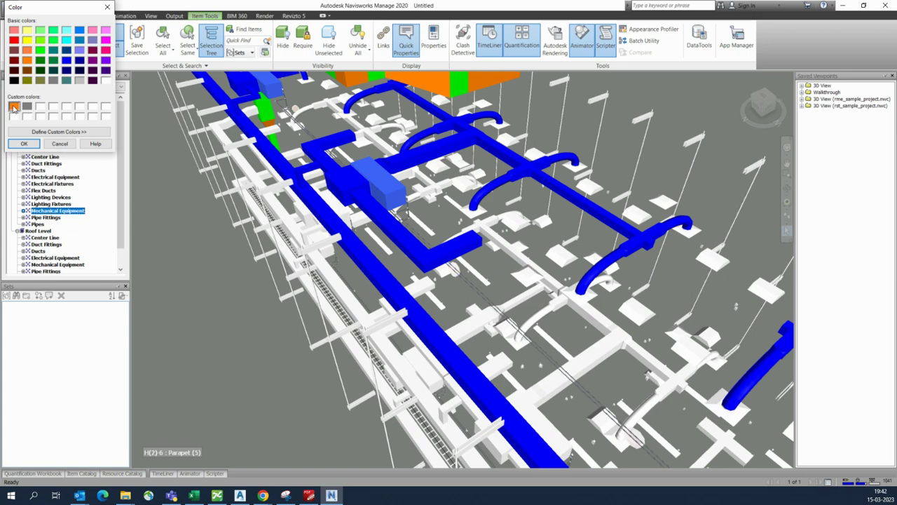
left_click(23, 143)
left_click(256, 304)
Step: Orbit around the blue Level 3 duct runs, selecting objects to inspect, then clear the selection
middle_click_drag(311, 298, 418, 303, "shift")
left_click(461, 316)
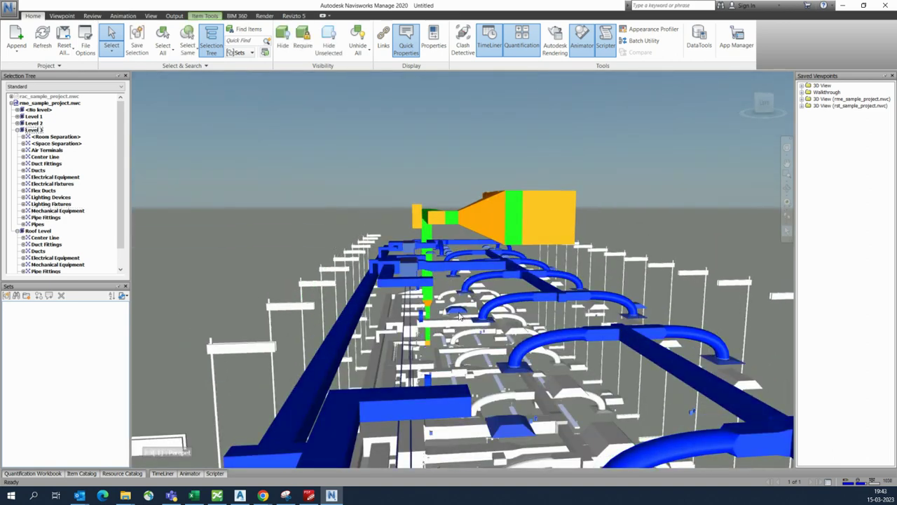
left_click(459, 315)
middle_click_drag(452, 317, 350, 328, "shift")
left_click(310, 333)
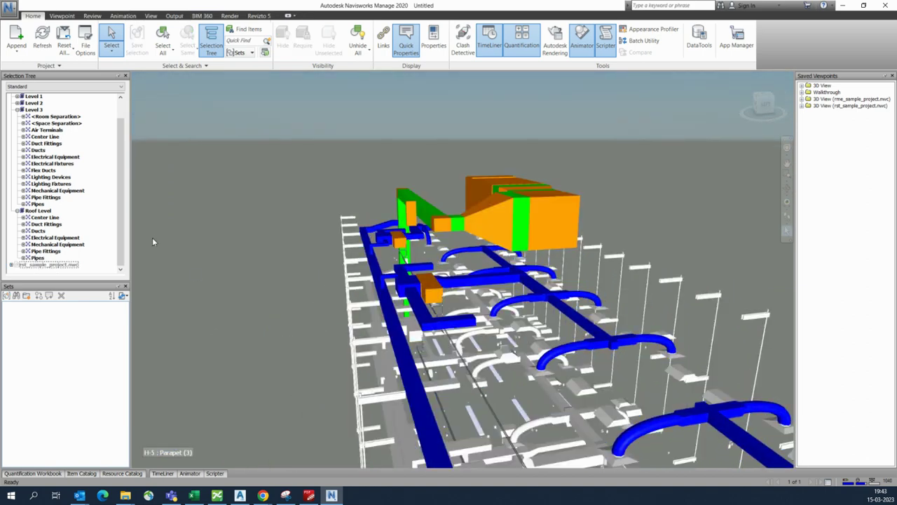
Step: Override the Level 3 electrical equipment, electrical fixtures, lighting devices and lighting fixtures to dark red
left_click(43, 157)
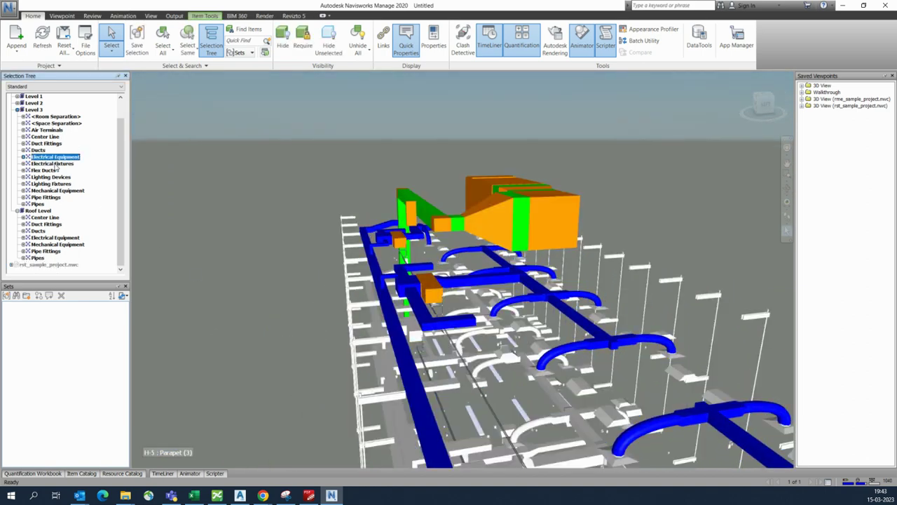
left_click(55, 164, "ctrl")
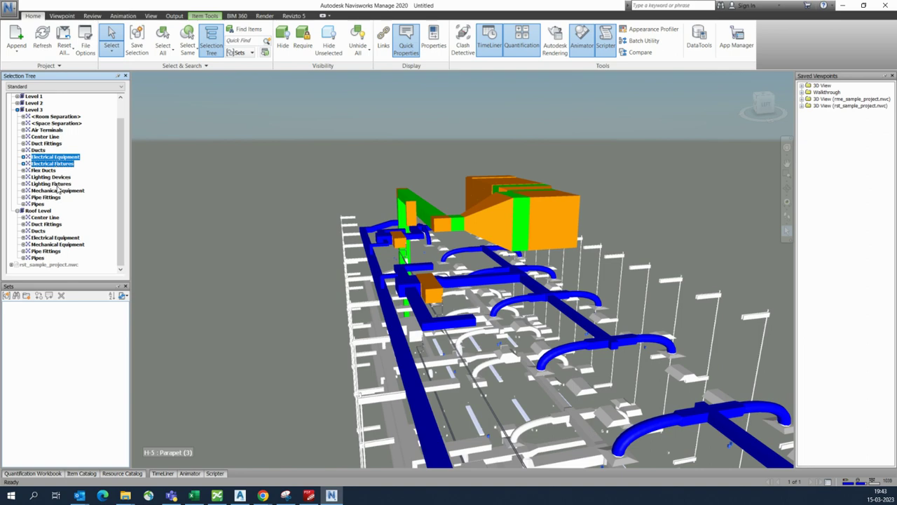
left_click(52, 183, "ctrl")
left_click(56, 178, "ctrl")
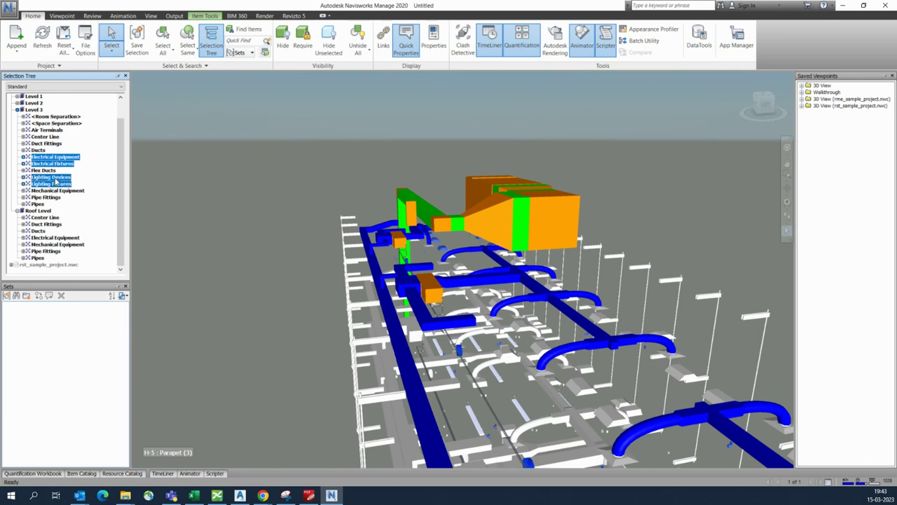
right_click(48, 180)
mouse_move(86, 307)
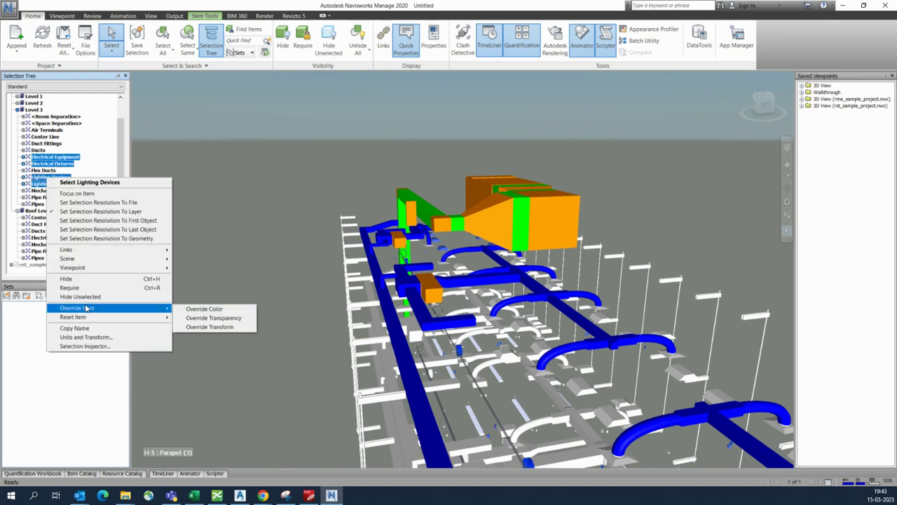
left_click(204, 309)
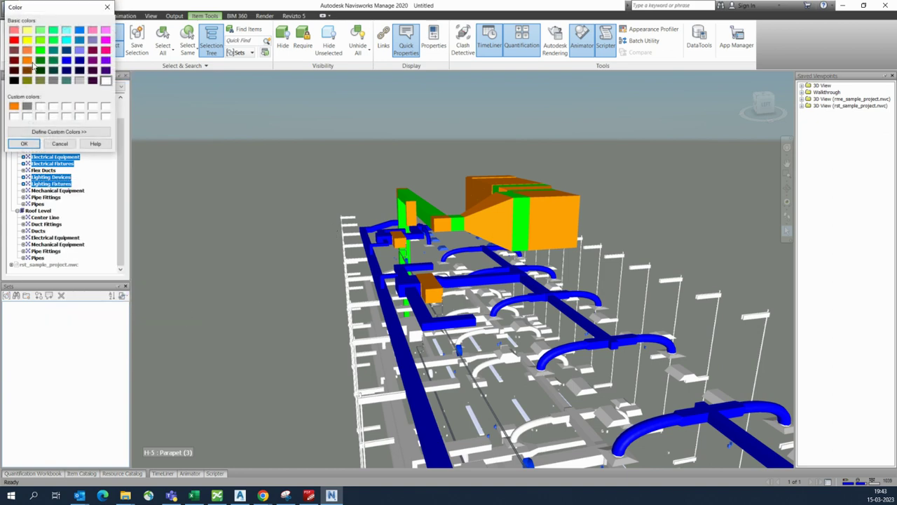
left_click(15, 61)
left_click(23, 144)
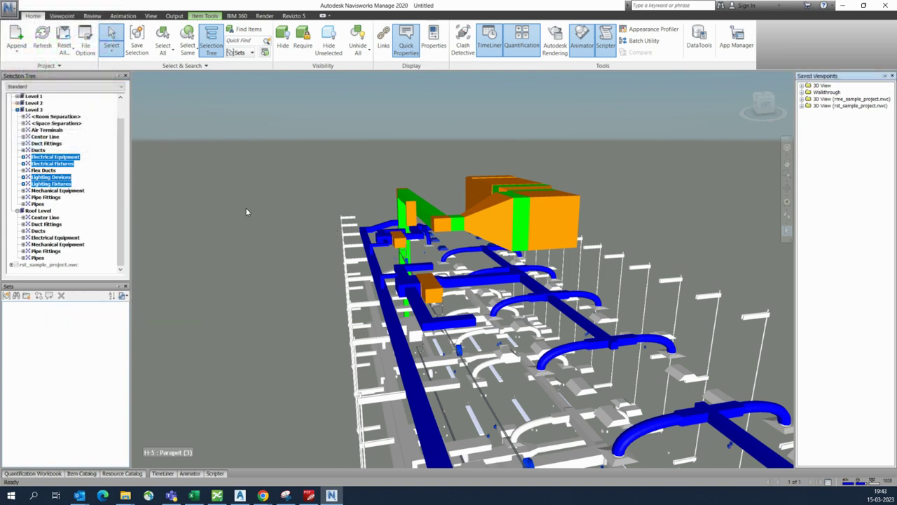
Step: Clear the selection and orbit to view the blue duct from the side
left_click(246, 237)
scroll(453, 236, "up", 5)
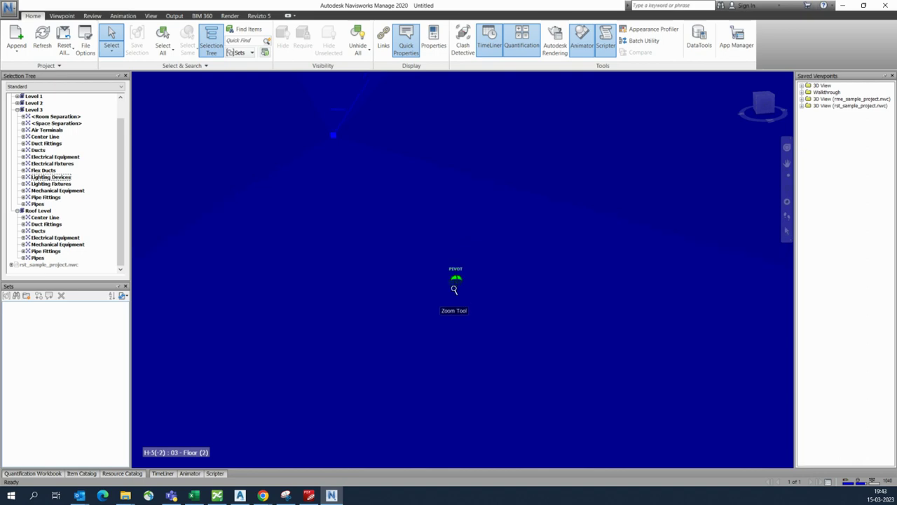
scroll(438, 316, "down", 5)
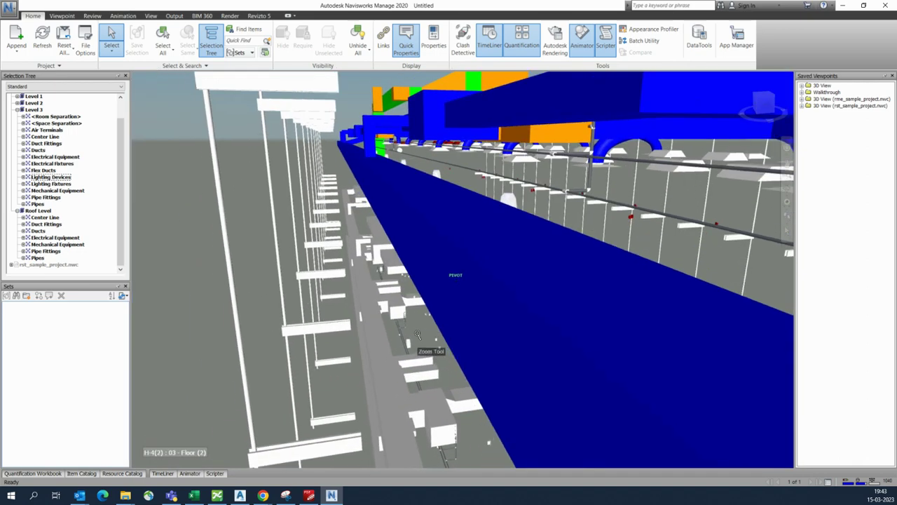
middle_click_drag(407, 353, 364, 320, "shift")
left_click(673, 370)
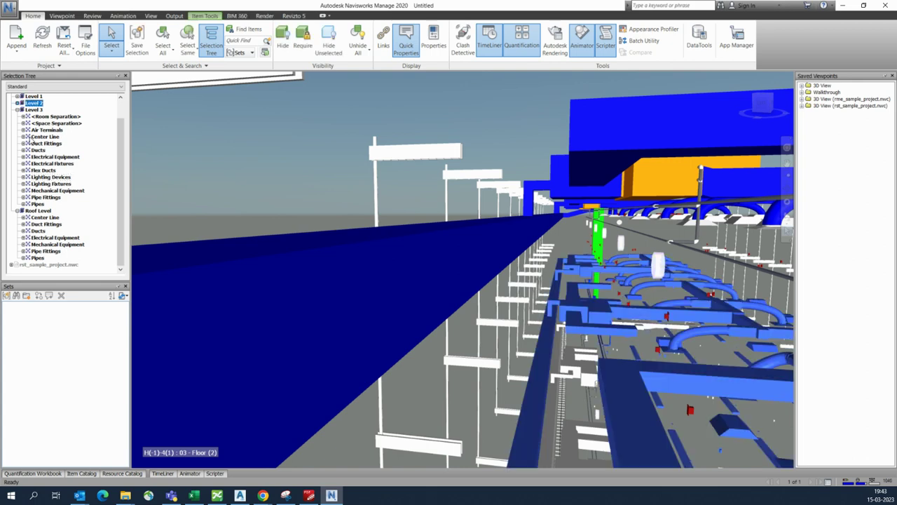
Step: Expand Level 2 and select its Air Terminals, Duct Fittings and Ducts categories
left_click(18, 109)
left_click(17, 102)
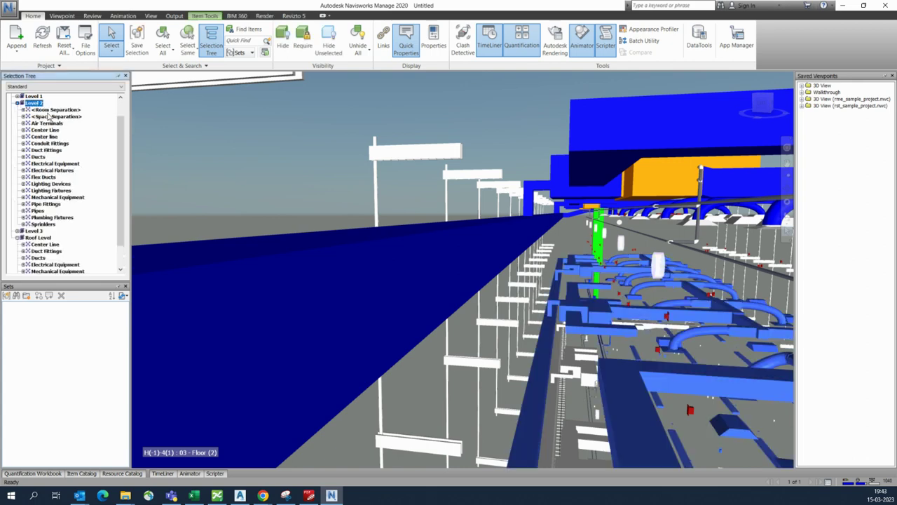
left_click(50, 124)
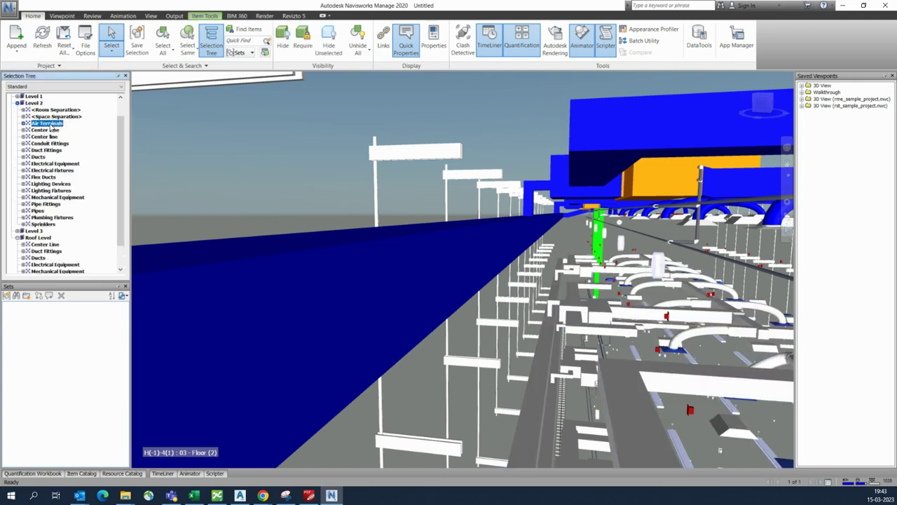
left_click(49, 144, "ctrl")
left_click(50, 124)
left_click(46, 150, "ctrl")
left_click(39, 156, "ctrl")
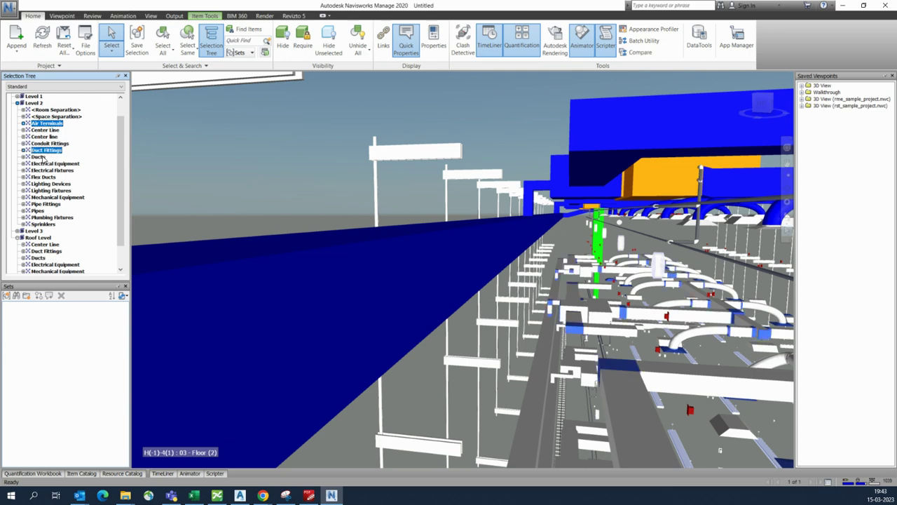
left_click(43, 204, "ctrl")
left_click(45, 205, "ctrl")
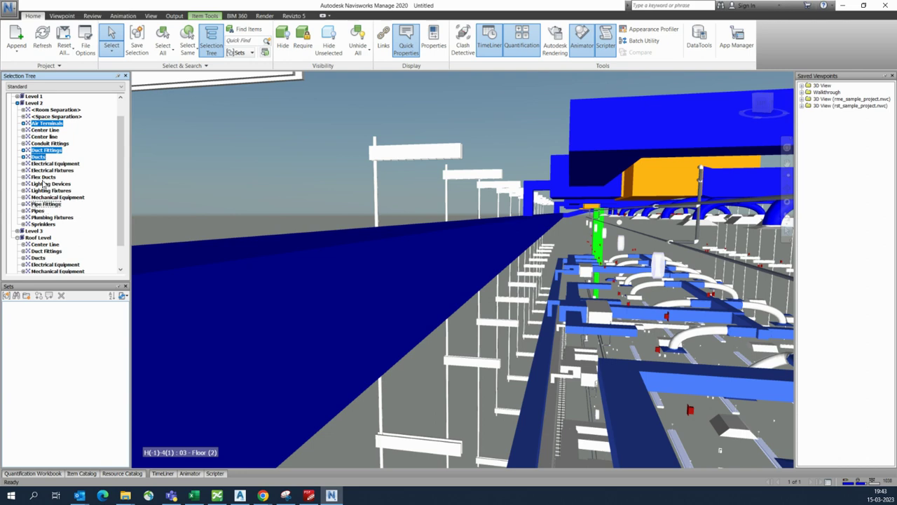
Step: Override the selected Level 2 duct categories to green, then orbit to look along the ducts
right_click(41, 178)
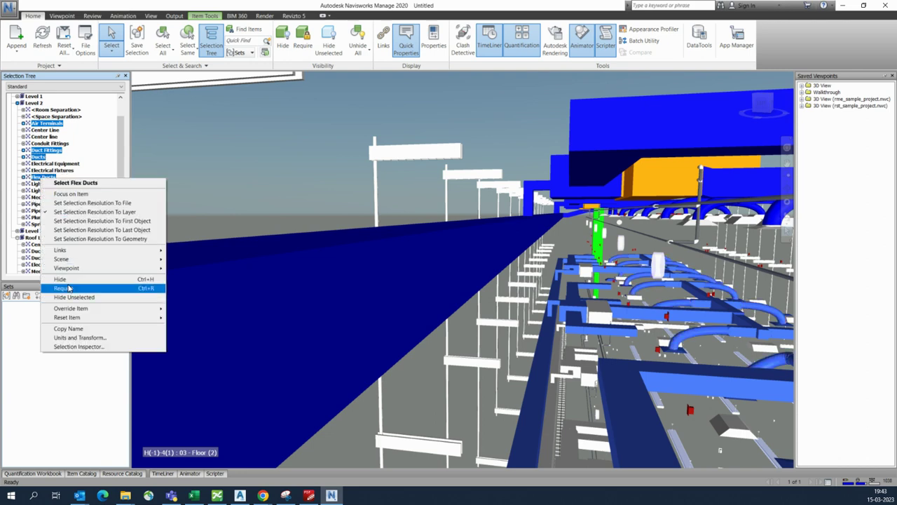
mouse_move(91, 308)
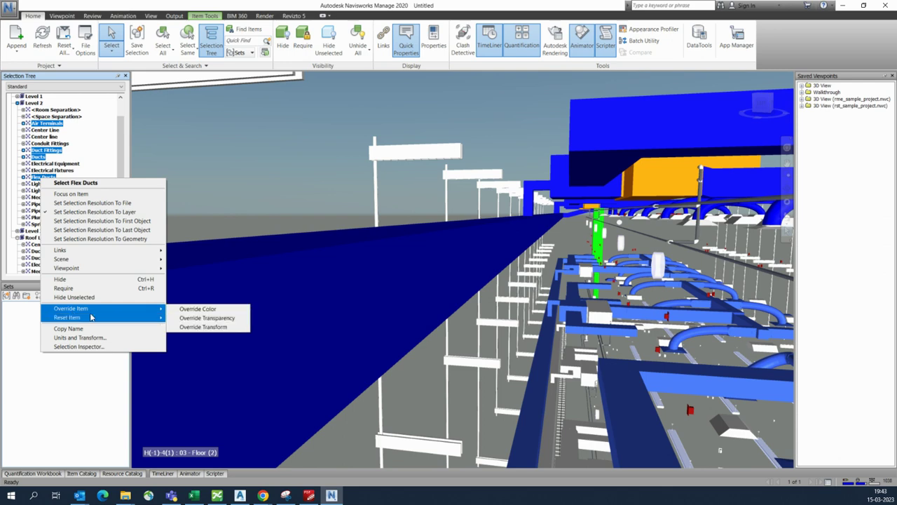
left_click(198, 309)
left_click(68, 61)
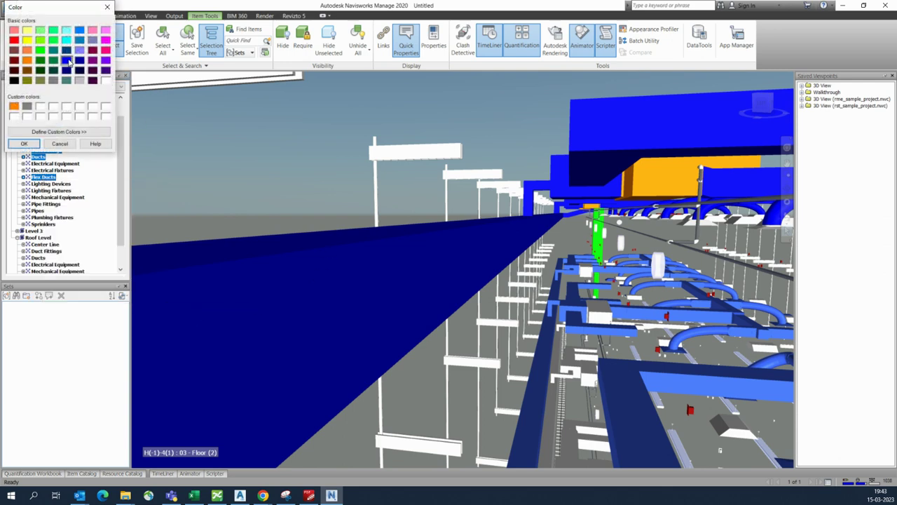
left_click(41, 54)
left_click(24, 143)
key("Escape")
scroll(513, 331, "down", 10)
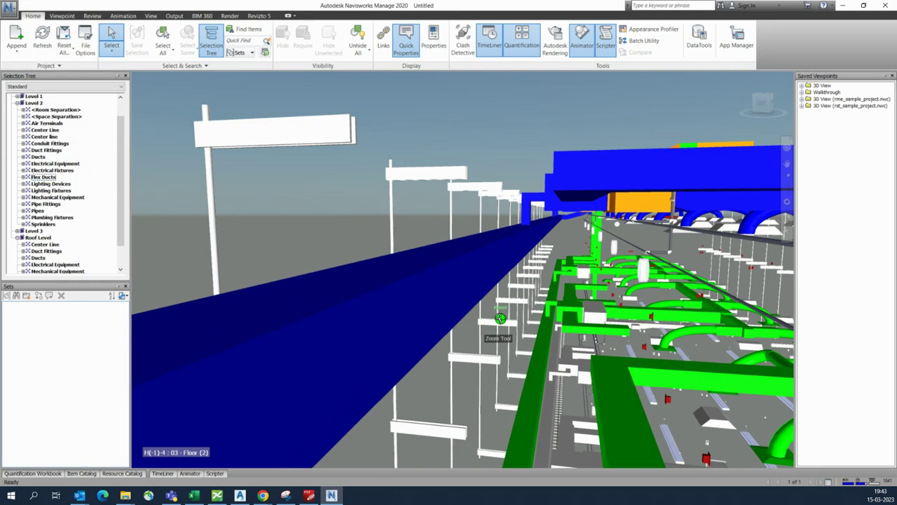
mouse_move(414, 277)
middle_mouse_down("shift")
mouse_move(411, 285)
mouse_move(377, 256)
mouse_move(215, 233)
middle_mouse_up("shift")
scroll(376, 255, "down", 5)
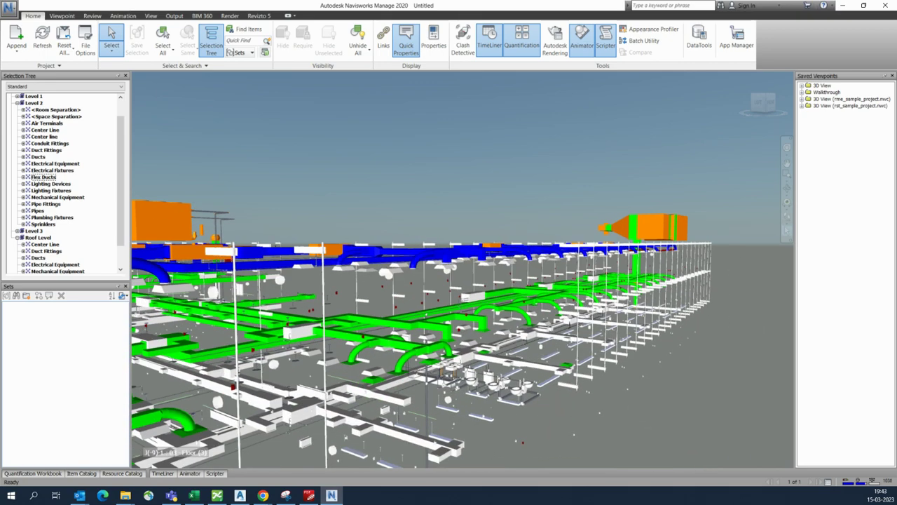
Step: Override Level 2 lighting devices, lighting fixtures, electrical equipment and electrical fixtures to orange
left_click(43, 184)
left_click(49, 190, "shift")
left_click(51, 163, "ctrl")
left_click(47, 171, "ctrl")
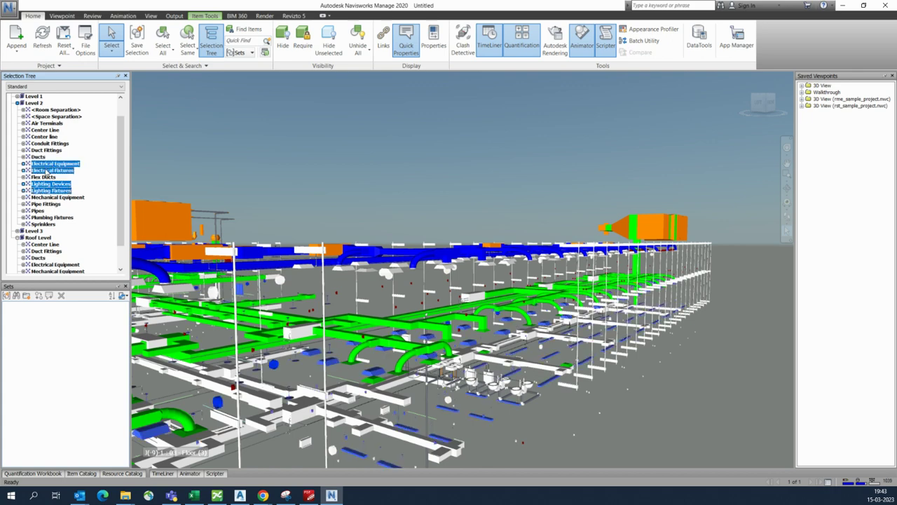
right_click(47, 173)
mouse_move(78, 301)
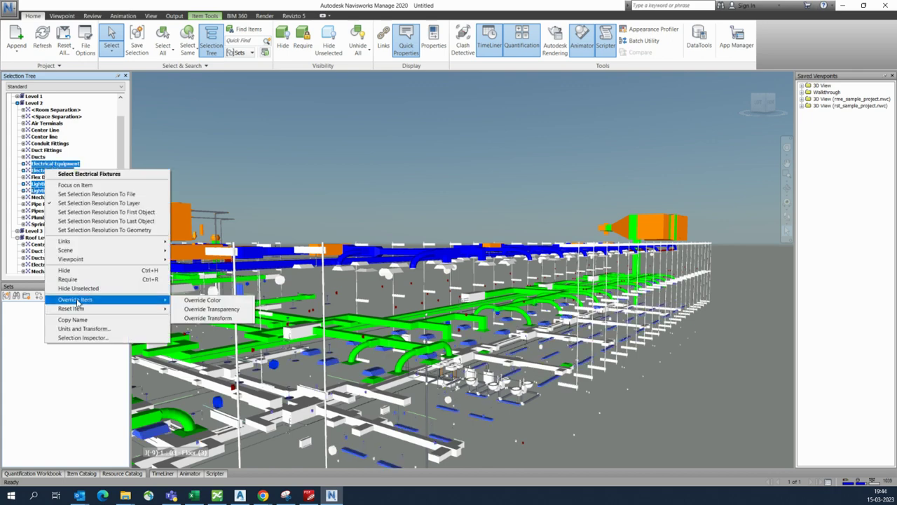
left_click(202, 300)
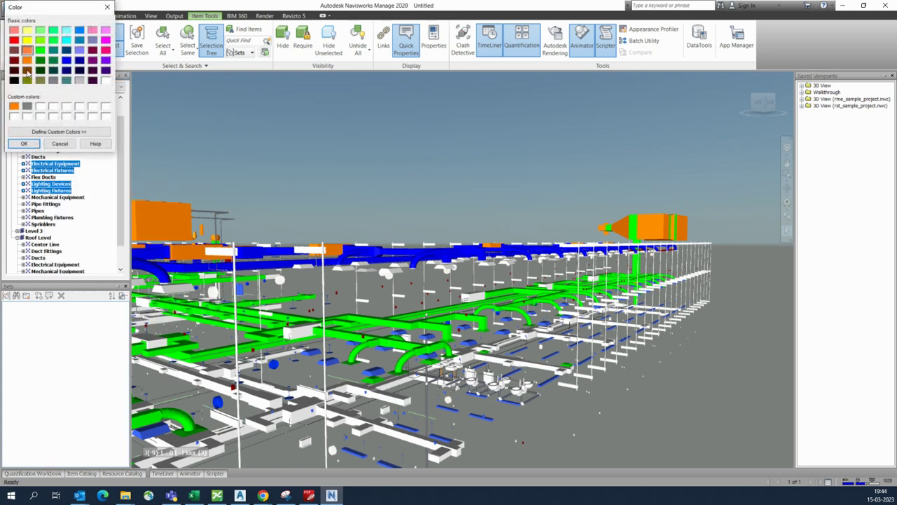
left_click(24, 143)
Step: Clear the selection and orbit the model to a higher viewpoint
scroll(494, 246, "up", 2)
scroll(494, 247, "down", 5)
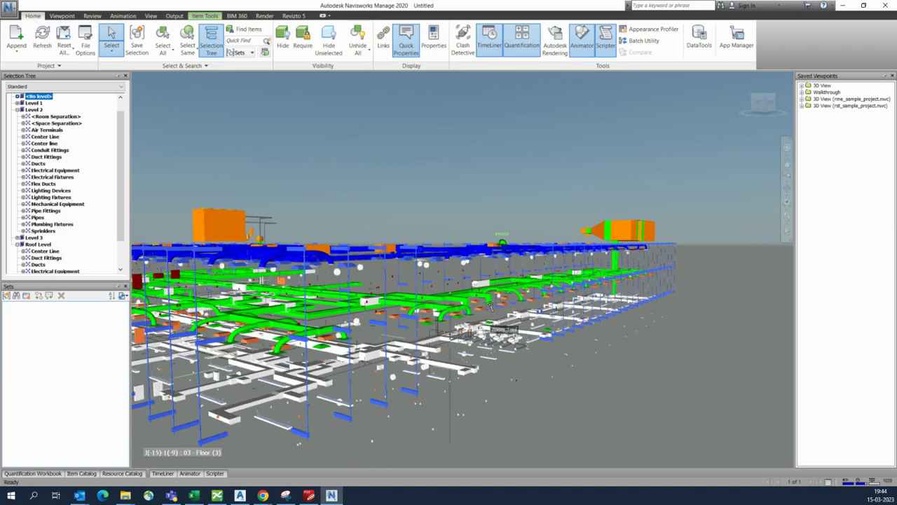
left_click(463, 401)
middle_click_drag(463, 400, 436, 427, "shift")
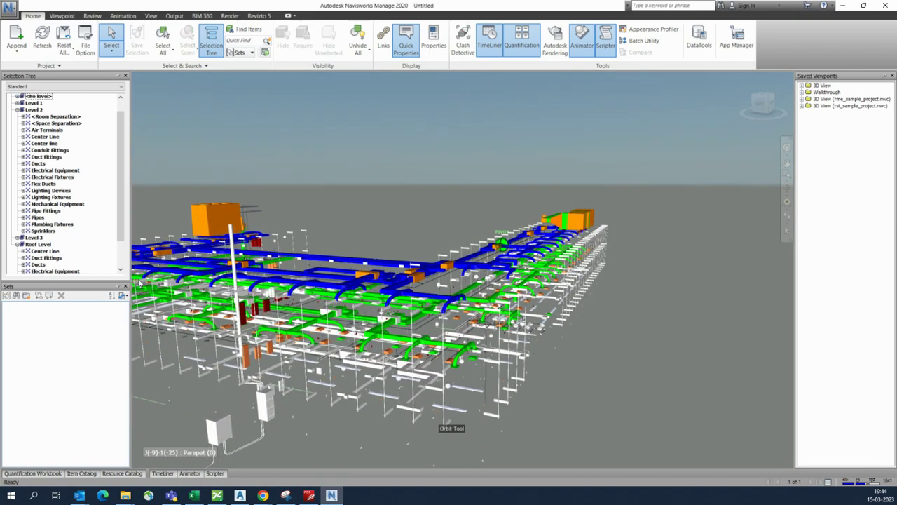
Step: Browse the Selection Tree levels and end with everything on Level 1 selected
left_click(17, 110)
left_click(22, 124)
left_click(18, 116)
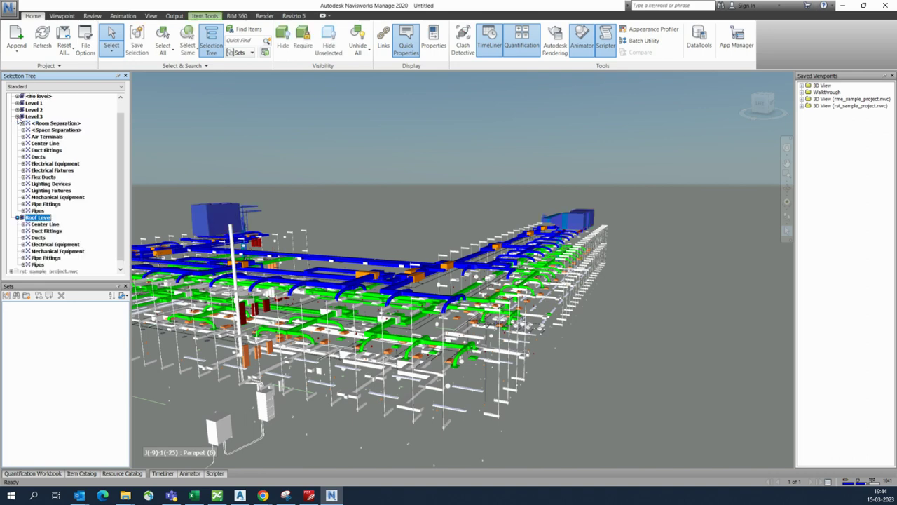
left_click(49, 170)
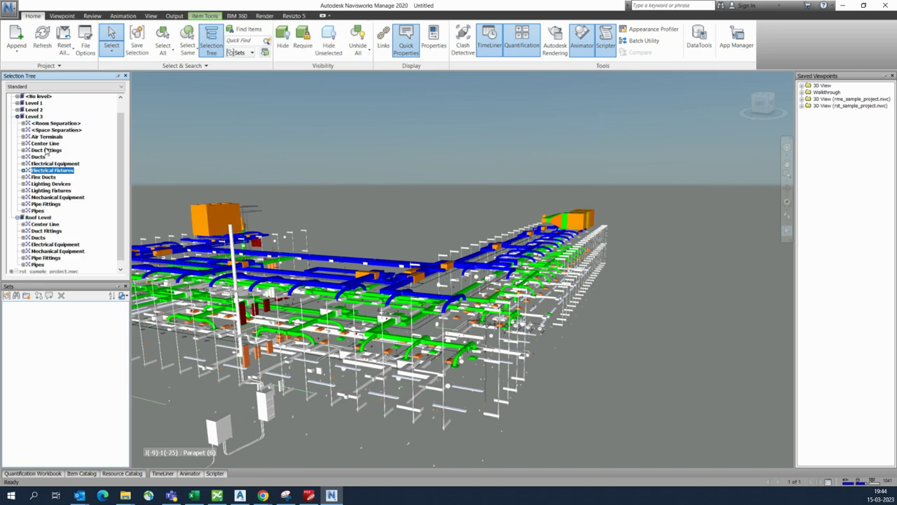
left_click(33, 103)
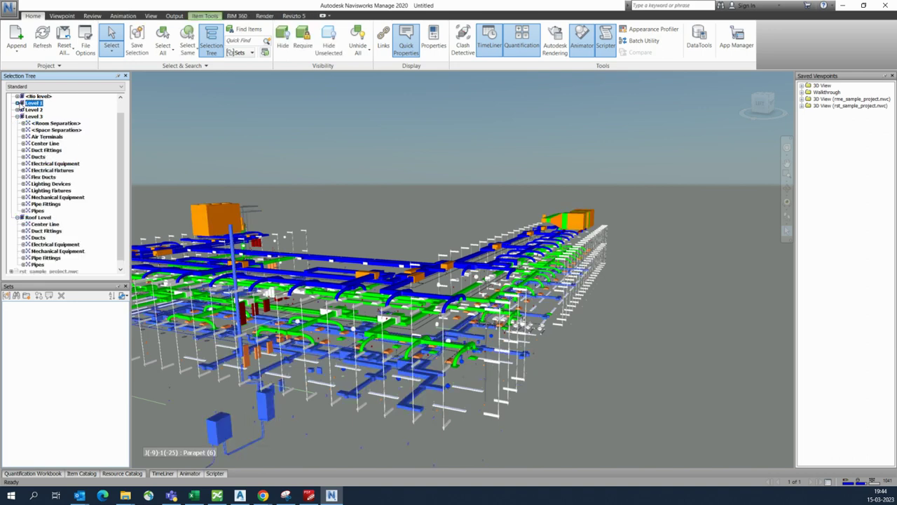
Step: Override the whole Level 1 selection to red and orbit to review the colours
right_click(36, 103)
mouse_move(65, 255)
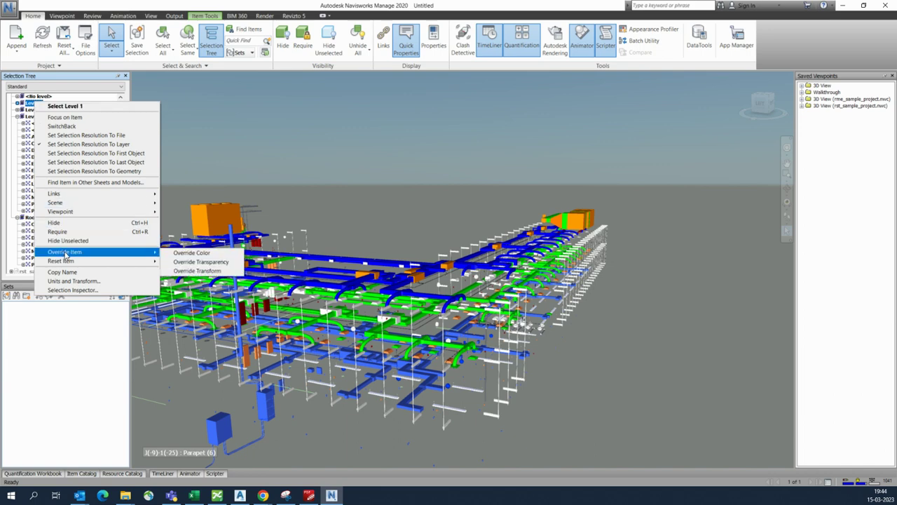
left_click(188, 254)
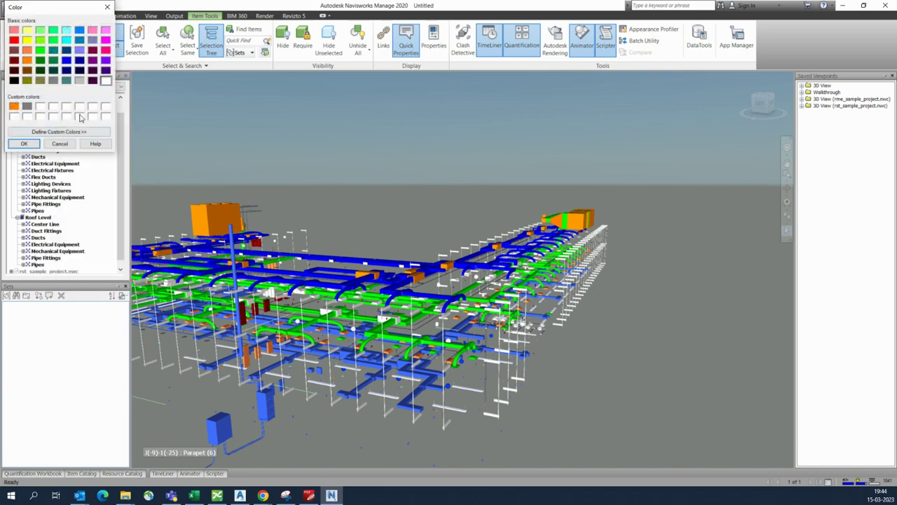
left_click(15, 41)
left_click(24, 143)
left_click(638, 360)
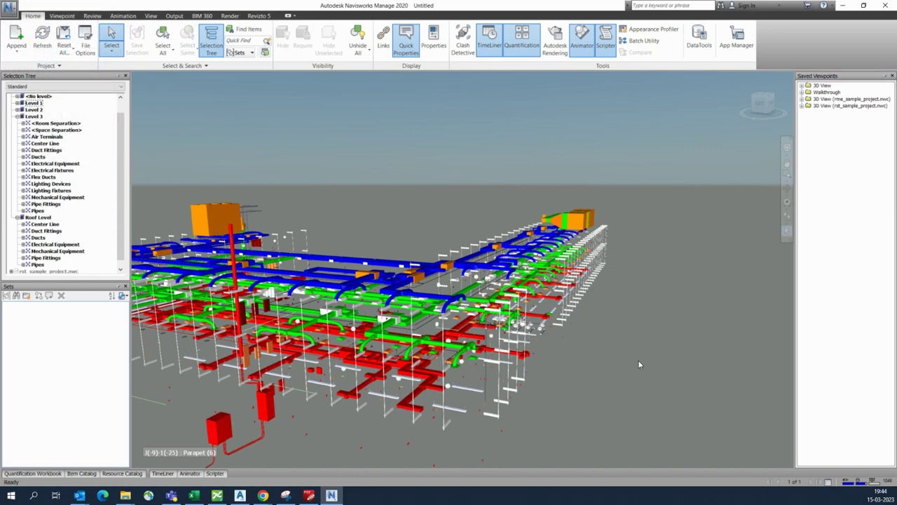
middle_click_drag(532, 351, 564, 355, "shift")
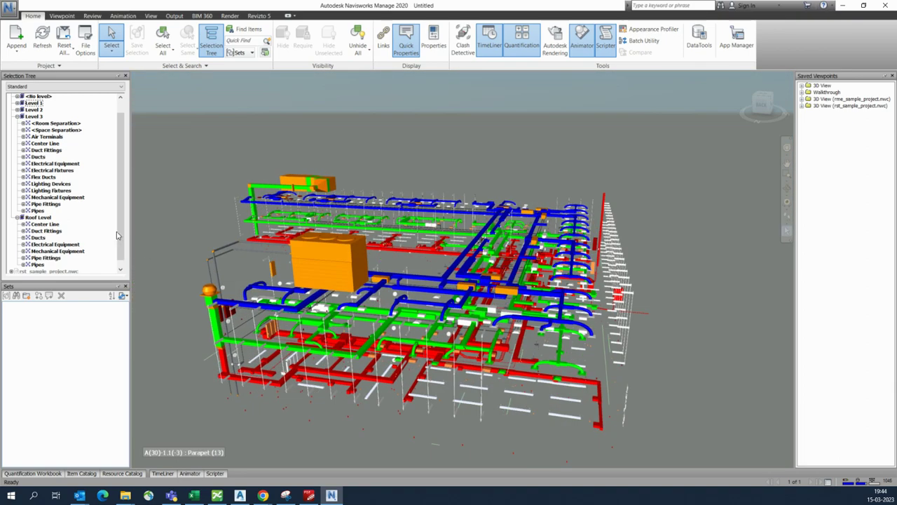
Step: Hide Level 1 from the Selection Tree and orbit around the remaining services
left_click(17, 116)
left_click(33, 103)
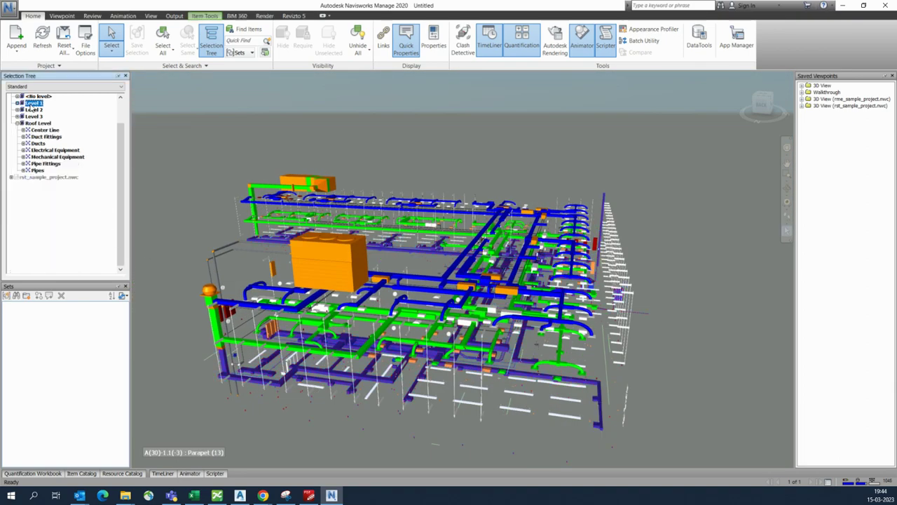
right_click(37, 103)
left_click(53, 225)
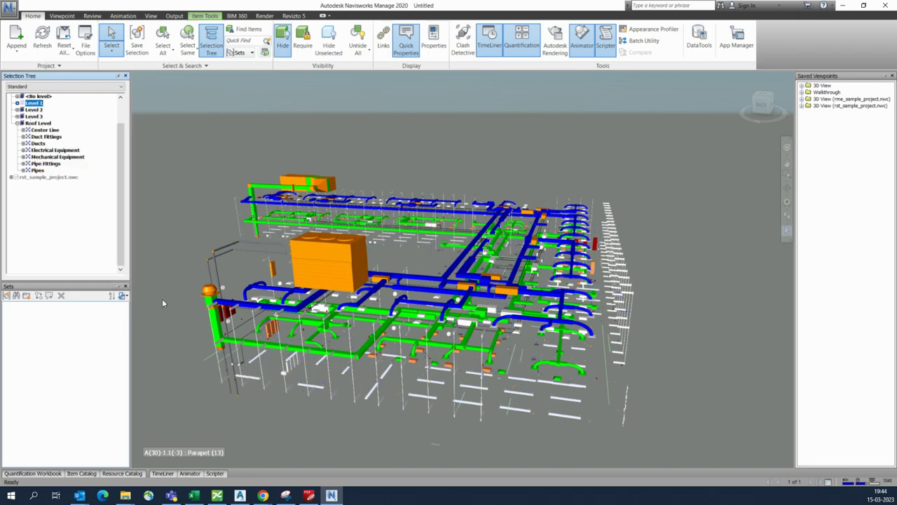
mouse_move(389, 427)
middle_mouse_down("shift")
mouse_move(638, 413)
mouse_move(633, 425)
mouse_move(641, 421)
mouse_move(340, 375)
mouse_move(415, 396)
middle_mouse_up("shift")
scroll(410, 394, "up", 6)
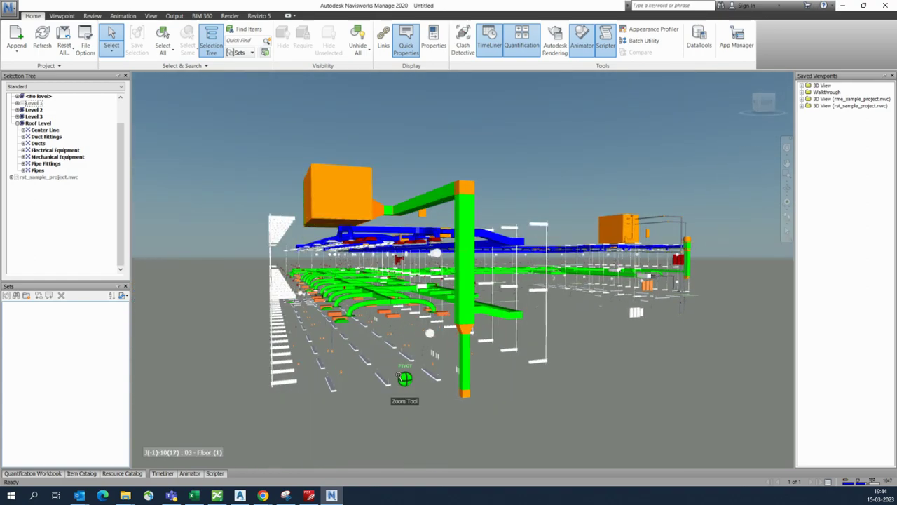
Step: Override Level 2 electrical fixtures and electrical equipment to red, then orbit along the aisle
left_click(345, 394)
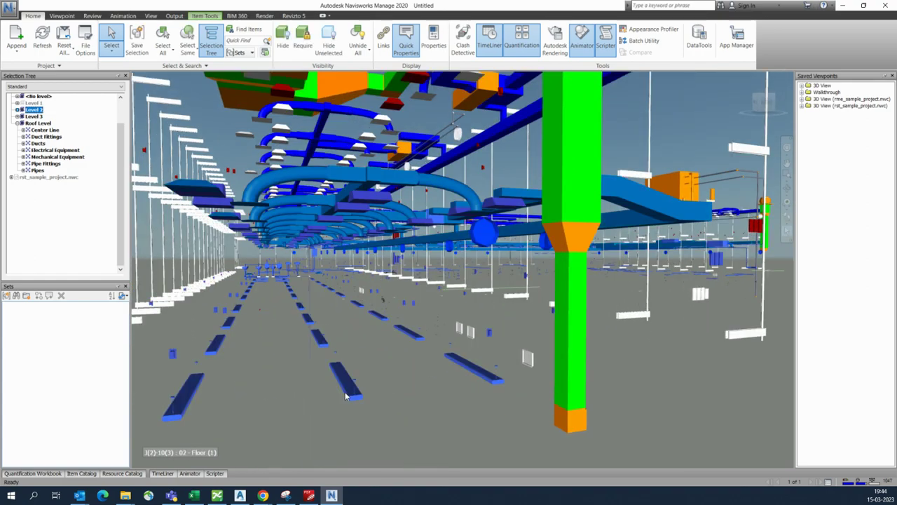
left_click(18, 110)
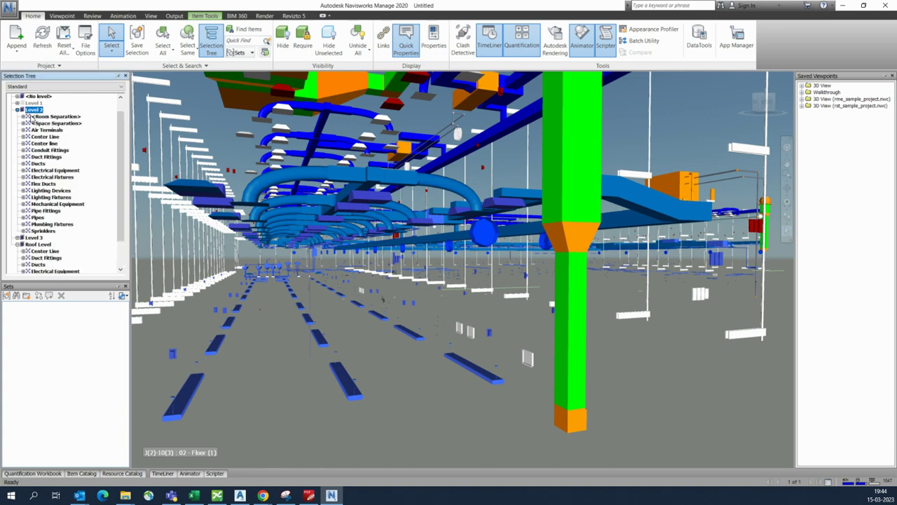
left_click(51, 177)
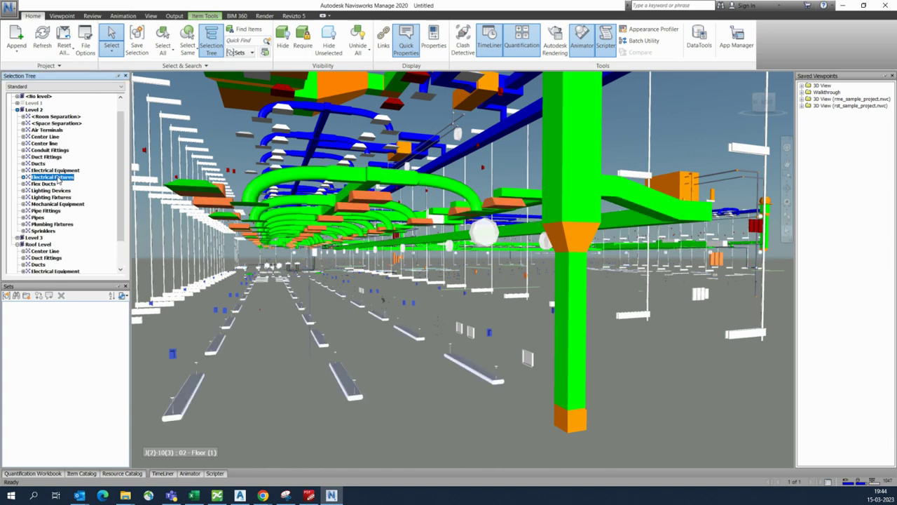
left_click(56, 171, "ctrl")
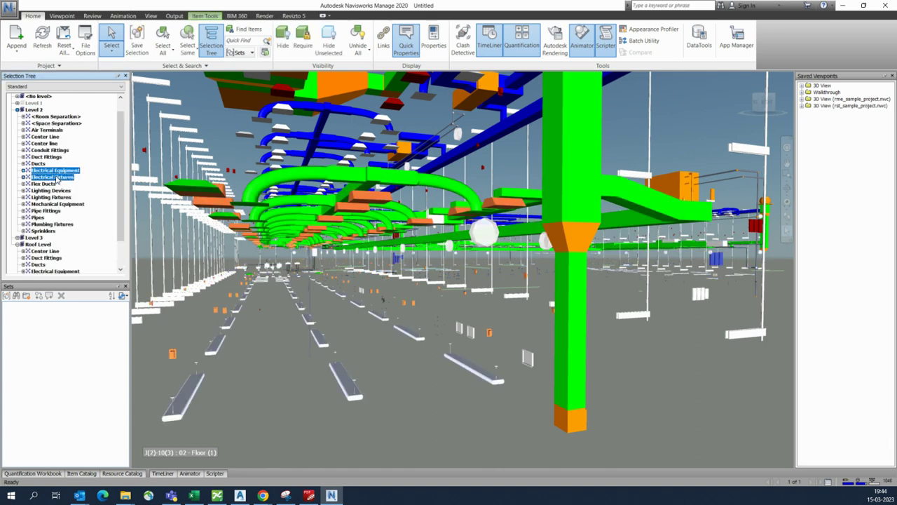
right_click(57, 179)
mouse_move(87, 307)
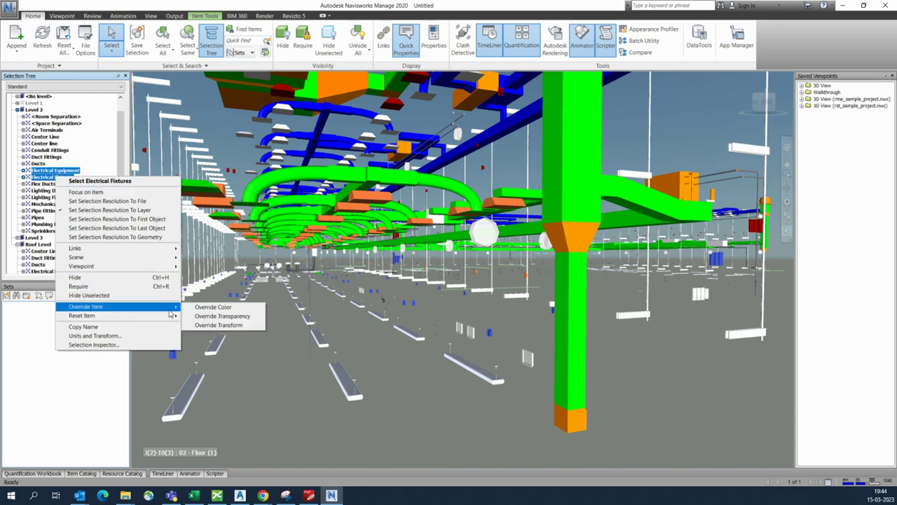
left_click(219, 309)
left_click(14, 39)
left_click(24, 143)
left_click(273, 356)
middle_click_drag(273, 355, 183, 294, "shift")
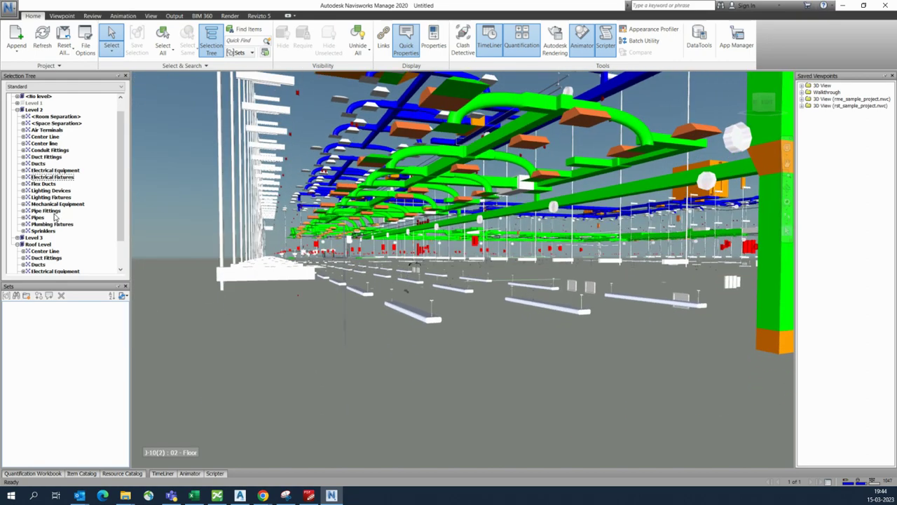
Step: Override Level 2 lighting devices and lighting fixtures to pink
left_click(47, 191)
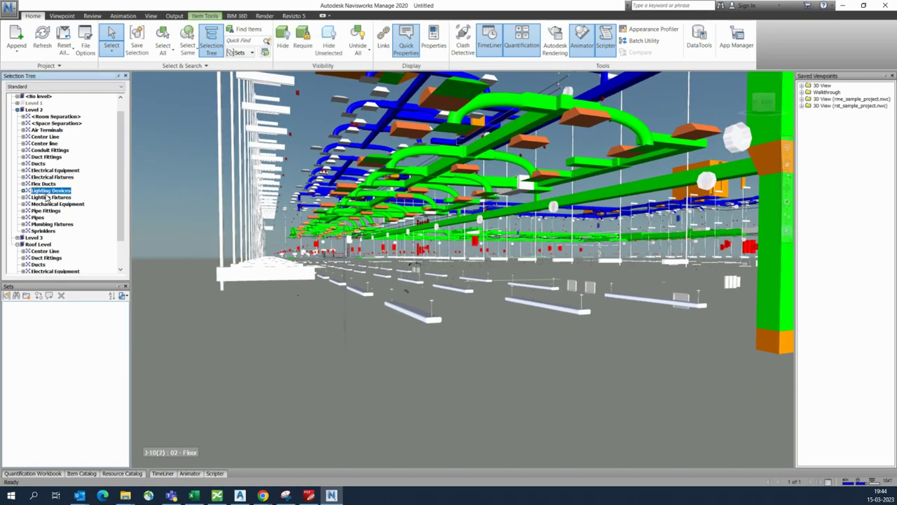
left_click(47, 198, "ctrl")
right_click(47, 197)
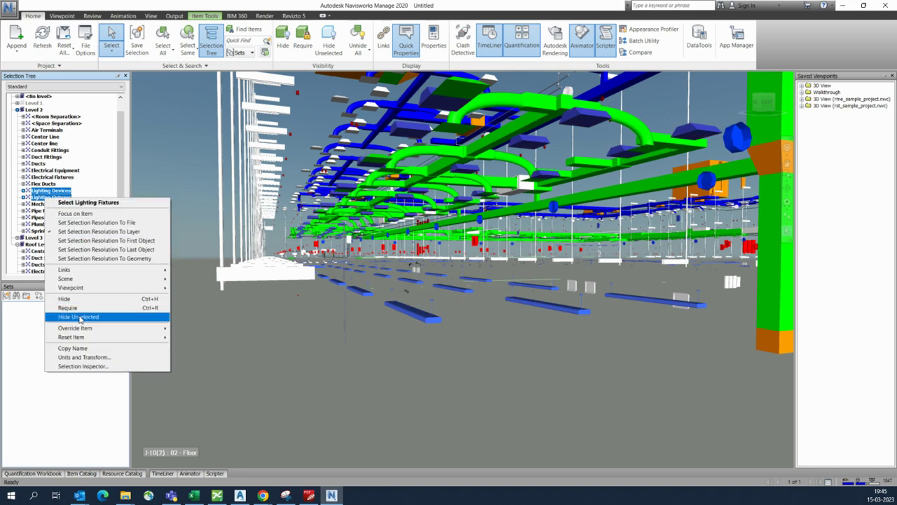
mouse_move(76, 329)
left_click(206, 329)
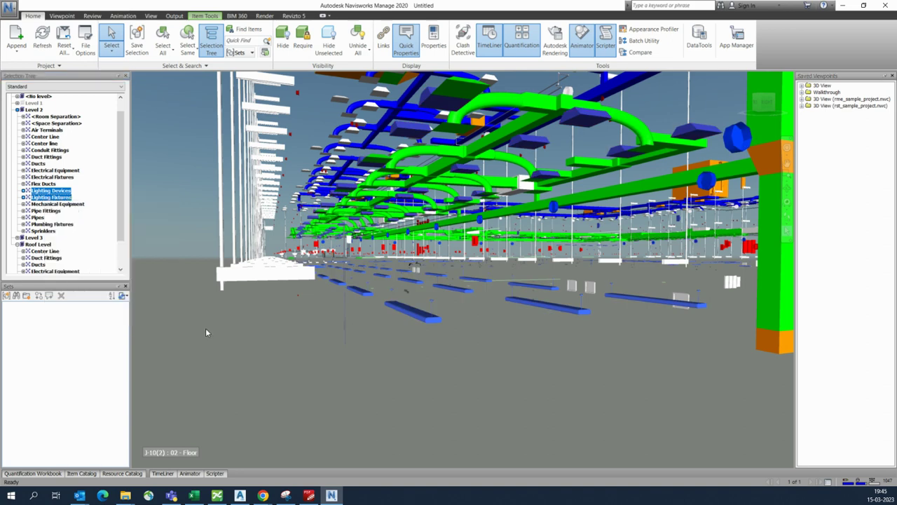
left_click(66, 71)
left_click(105, 59)
left_click(26, 143)
left_click(368, 335)
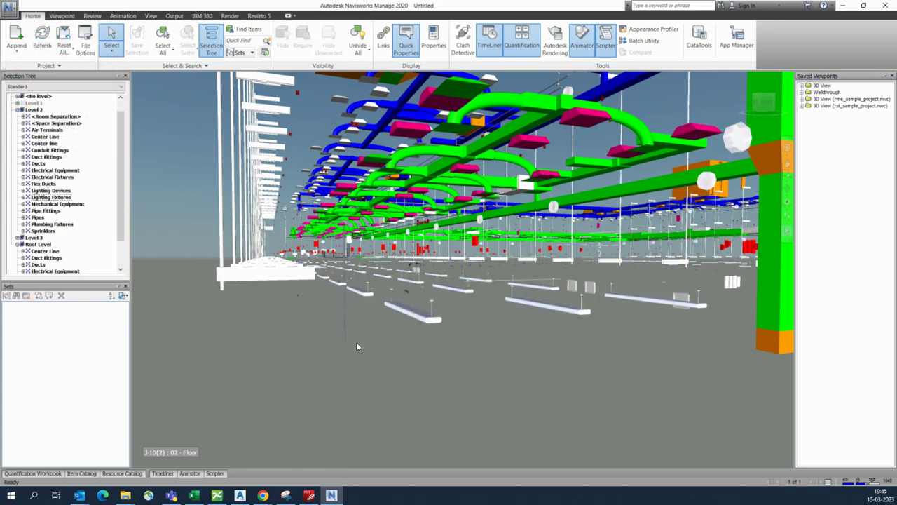
Step: Orbit and zoom out to an overview of the services
left_click(288, 278)
scroll(285, 282, "up", 3)
scroll(286, 283, "down", 3)
middle_click_drag(287, 283, 449, 303, "shift")
scroll(529, 299, "down", 2)
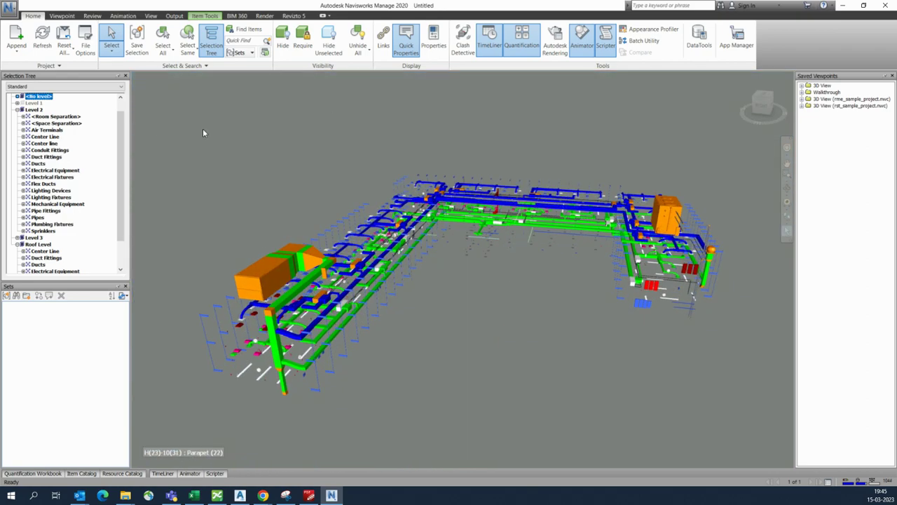
Step: Hide everything but Level 1, hide Level 1 too, then Unhide All and pan the building into view
left_click(32, 103)
right_click(32, 104)
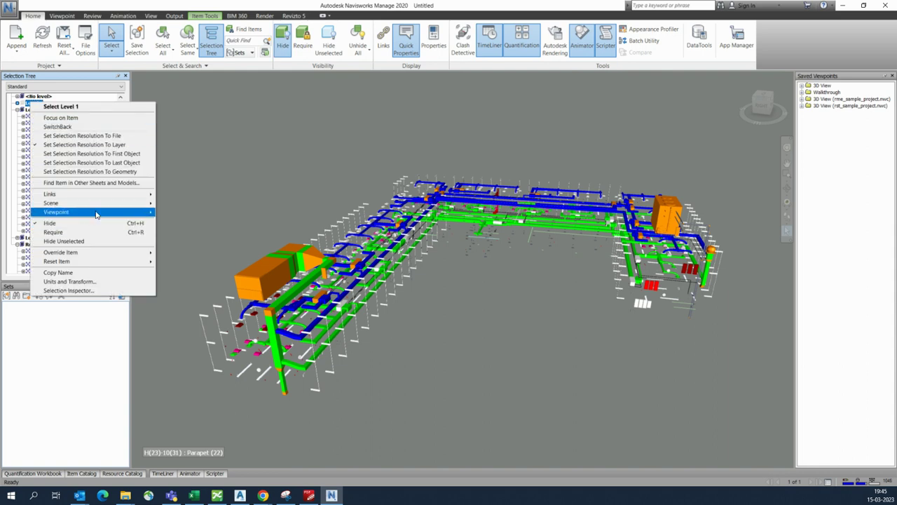
left_click(245, 164)
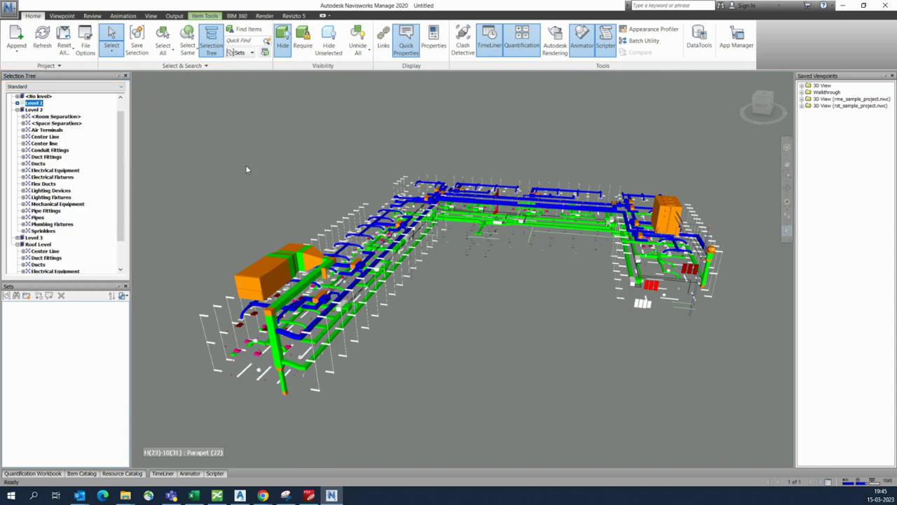
right_click(32, 104)
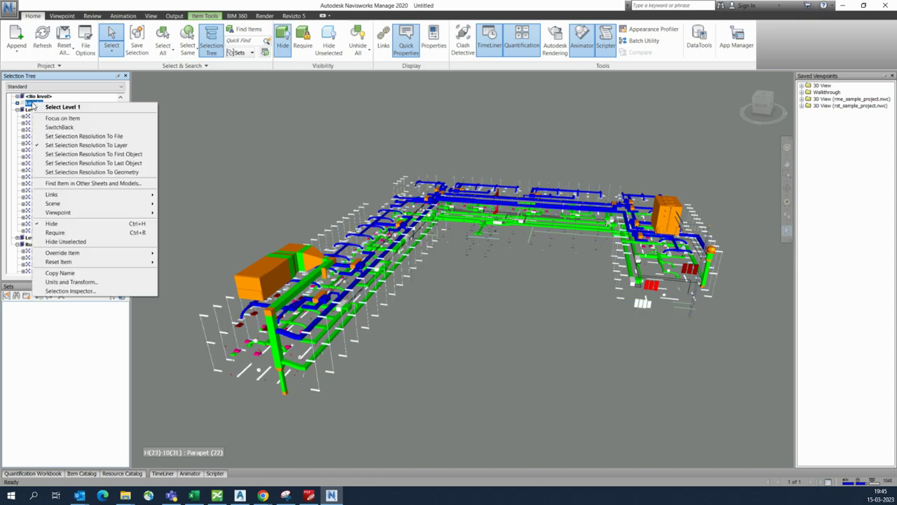
left_click(58, 242)
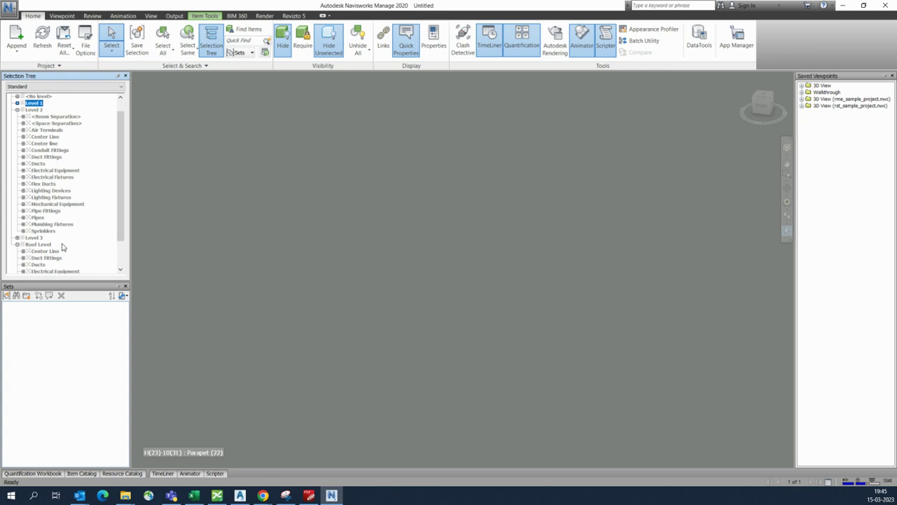
right_click(35, 105)
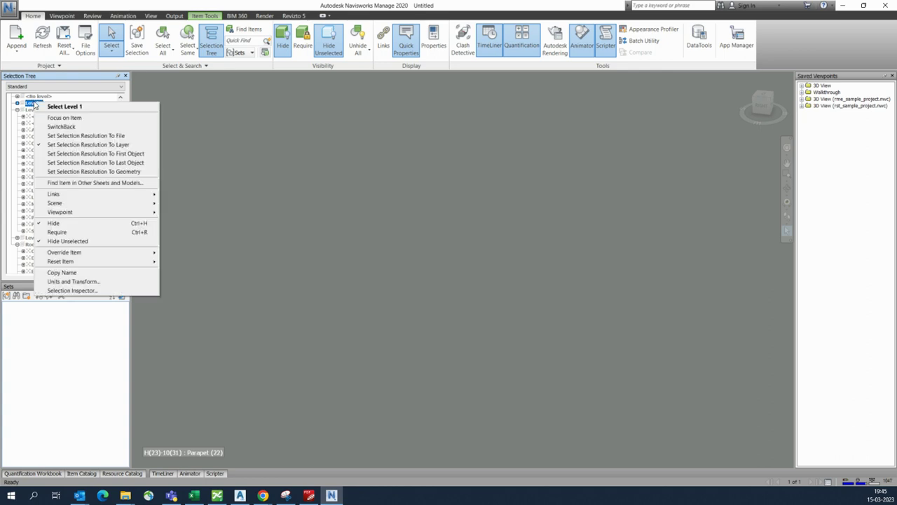
left_click(61, 222)
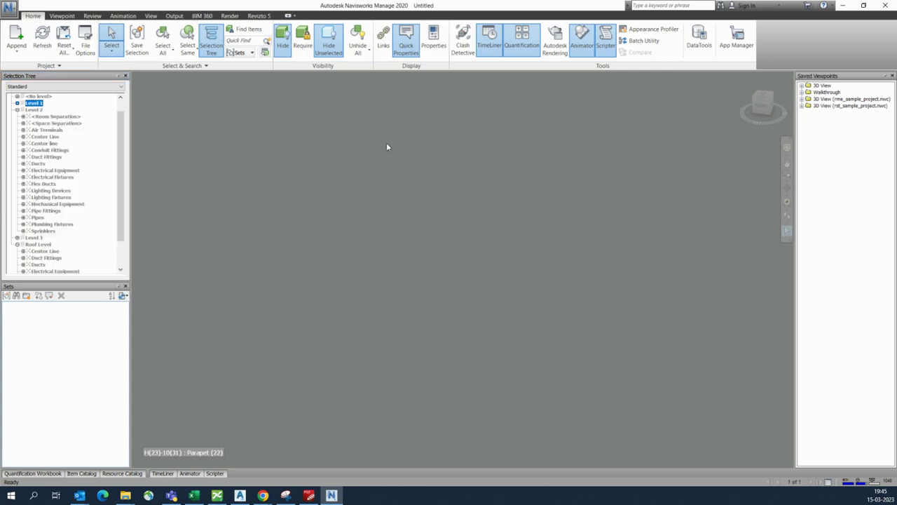
left_click(364, 52)
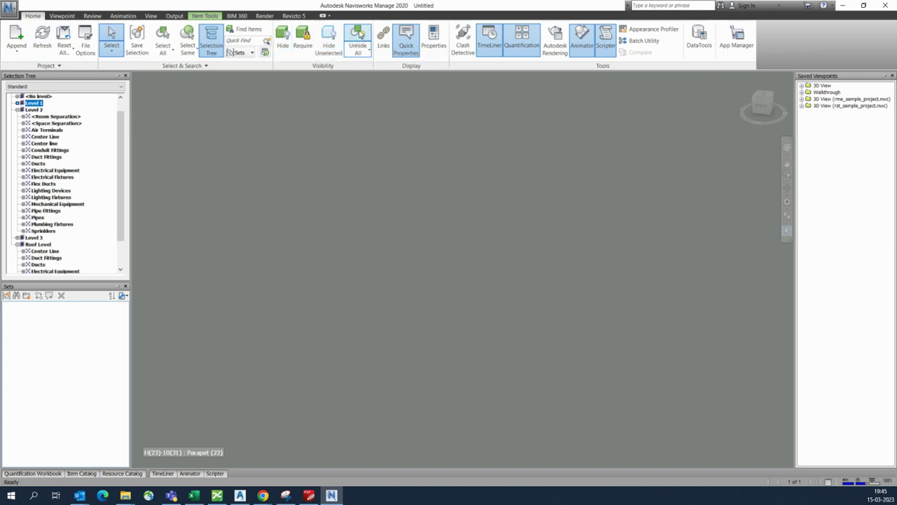
middle_click_drag(388, 244, 420, 230)
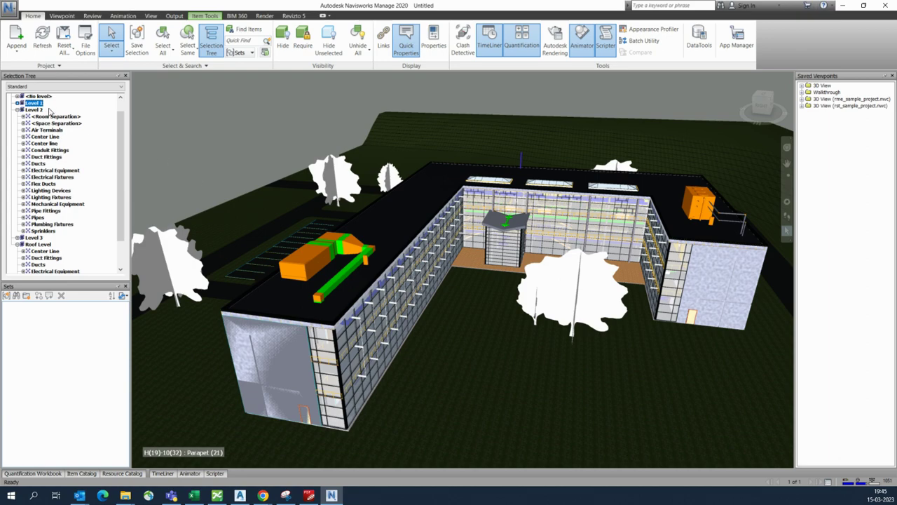
Step: Hide the rac_sample_project.nwc and rst_sample_project.nwc models
scroll(21, 100, "up", 1)
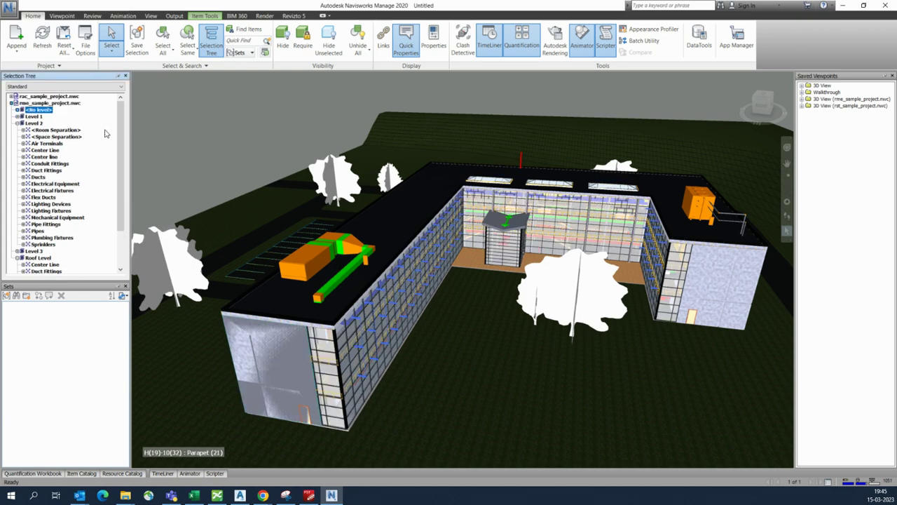
left_click(12, 103)
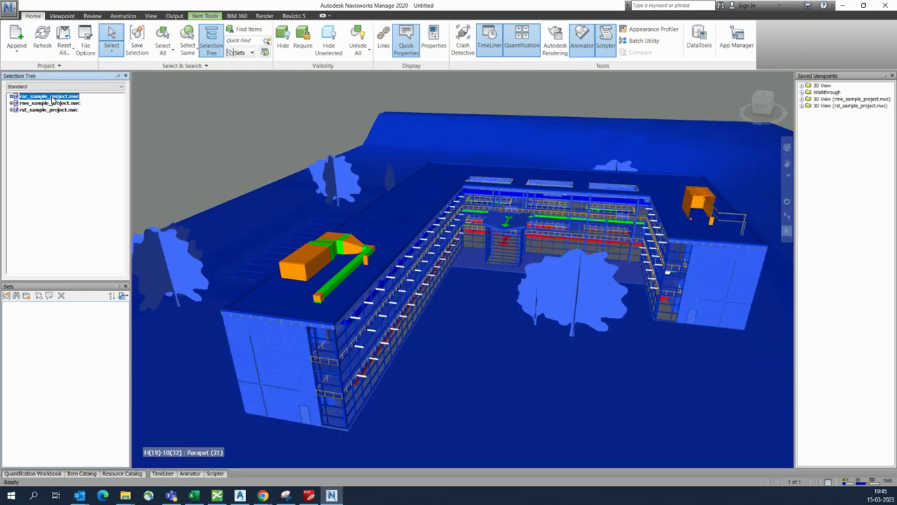
right_click(55, 98)
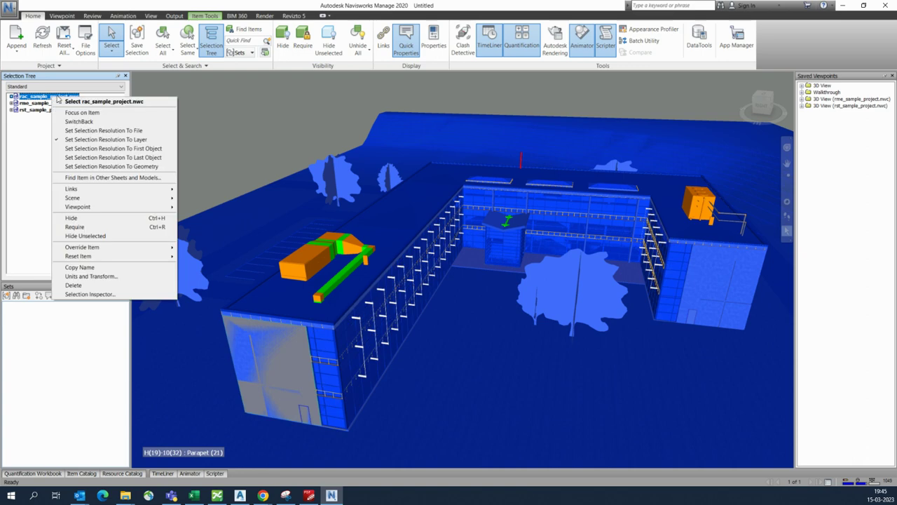
left_click(72, 218)
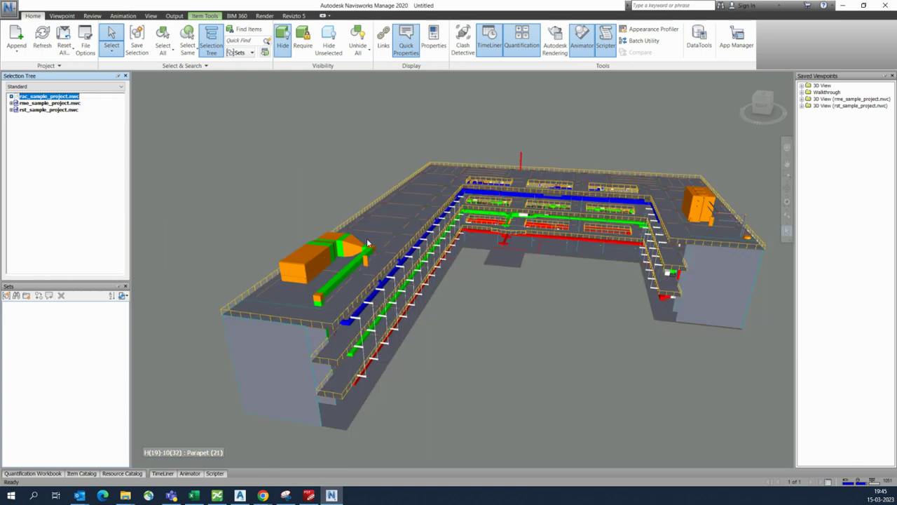
right_click(70, 111)
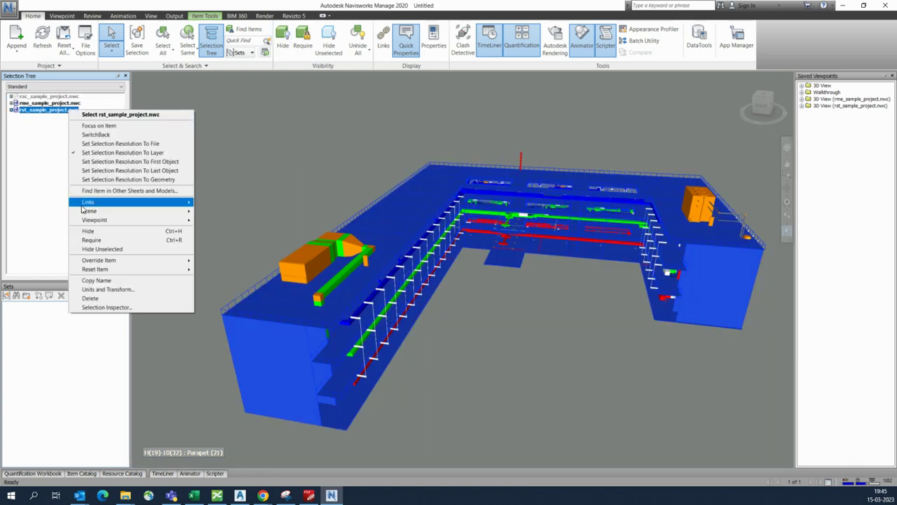
left_click(90, 231)
Step: Orbit and zoom to a high overview of the colour-coded MEP services
scroll(444, 272, "up", 5)
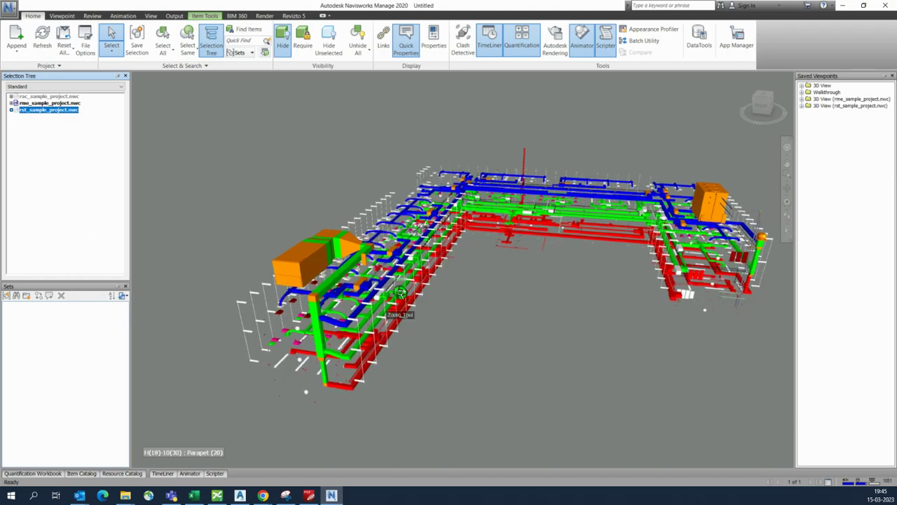
middle_click_drag(396, 293, 361, 307, "shift")
scroll(358, 308, "up", 5)
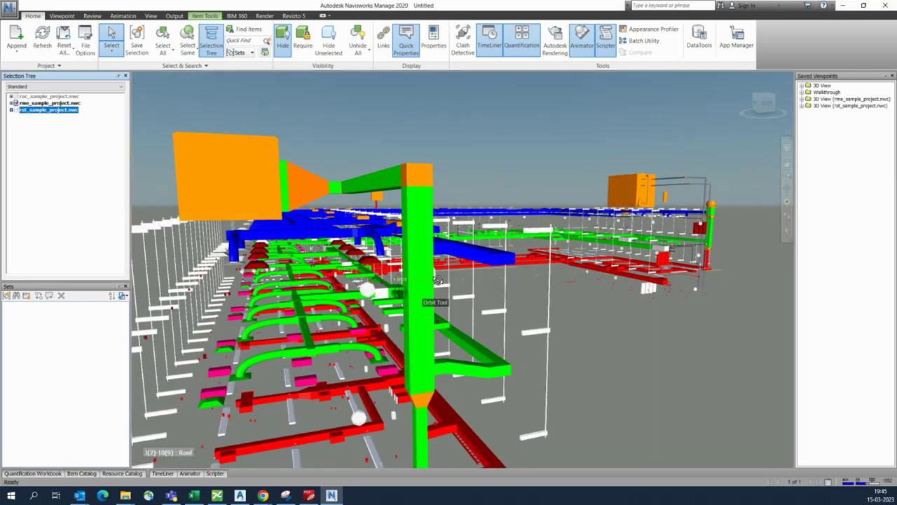
scroll(358, 308, "up", 3)
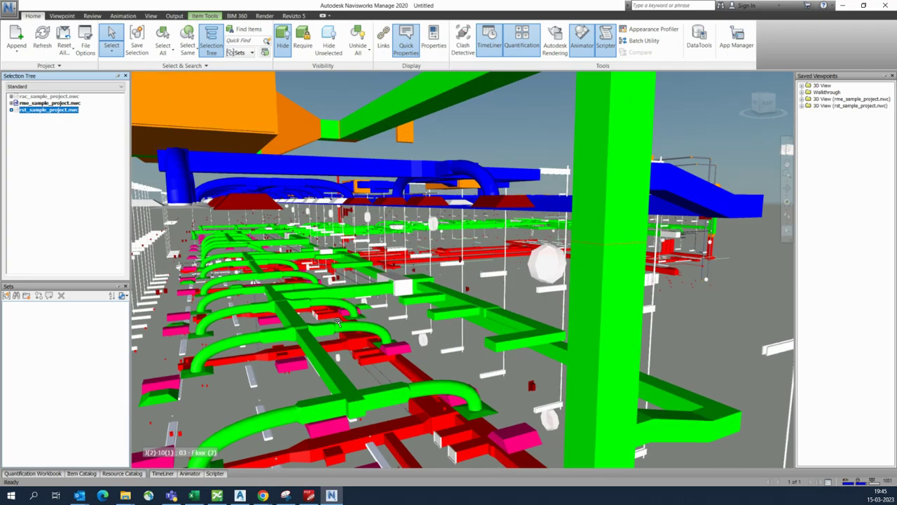
scroll(337, 321, "up", 2)
scroll(341, 322, "down", 5)
mouse_move(341, 322)
middle_mouse_down("shift")
mouse_move(424, 345)
mouse_move(519, 352)
mouse_move(523, 270)
mouse_move(519, 302)
middle_mouse_up("shift")
scroll(525, 308, "up", 3)
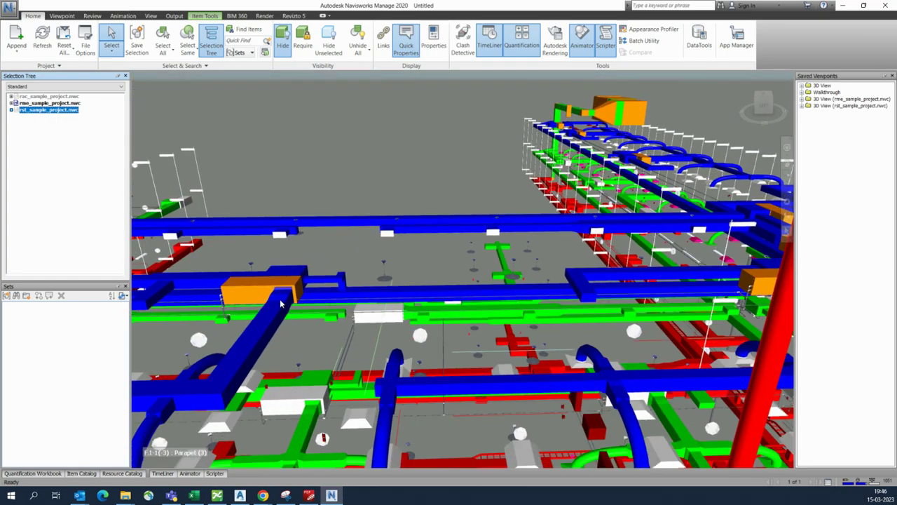
scroll(379, 361, "down", 6)
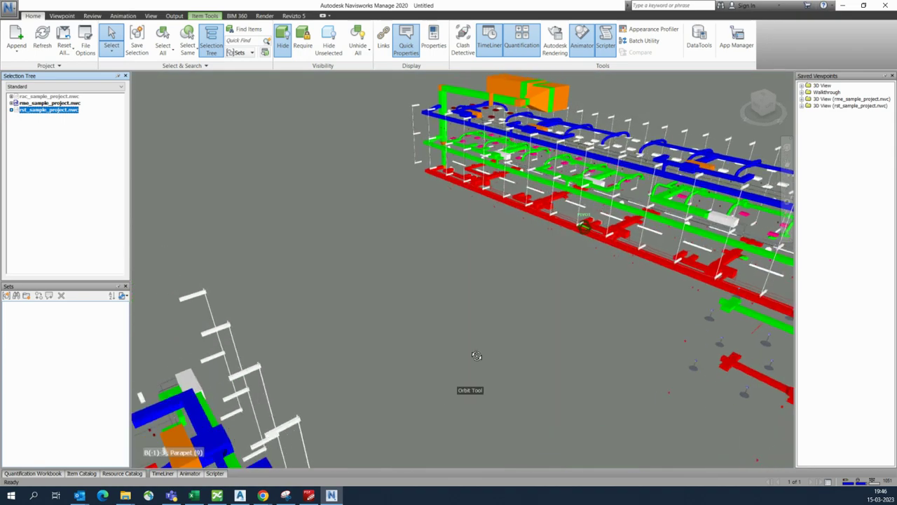
scroll(545, 213, "up", 5)
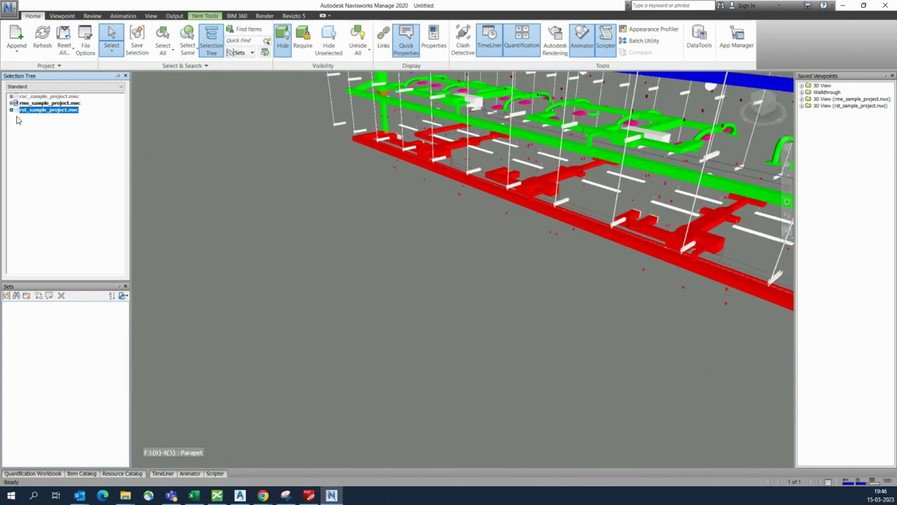
Step: Override the Level 3 Air Terminals to blue and pan toward the Level 1 services
left_click(12, 103)
left_click(17, 130)
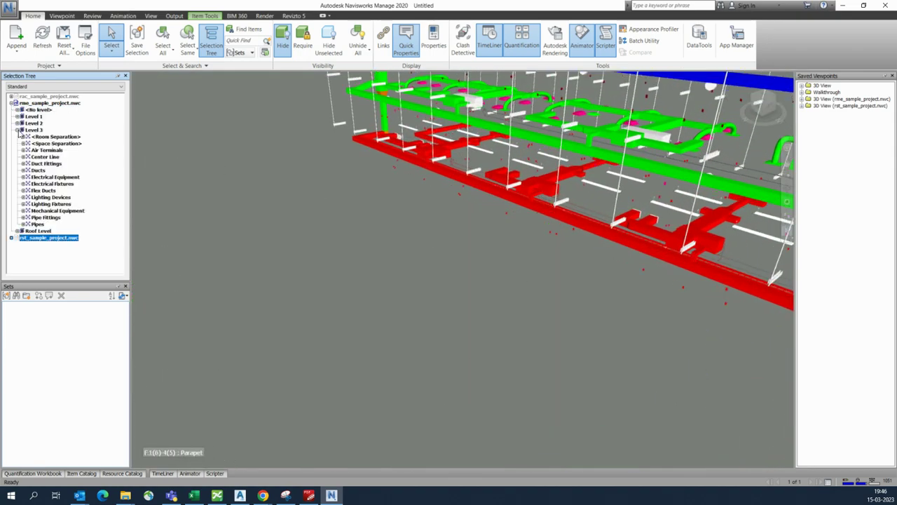
left_click(43, 151)
right_click(43, 151)
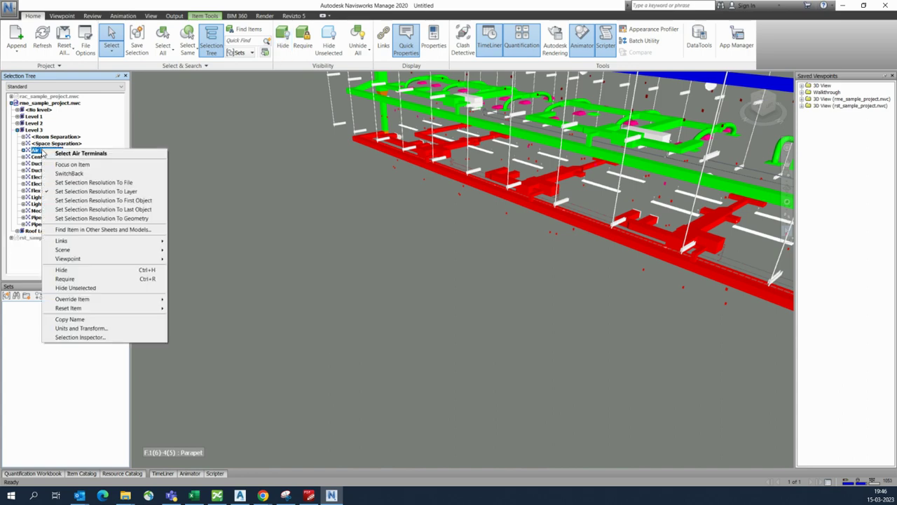
mouse_move(141, 299)
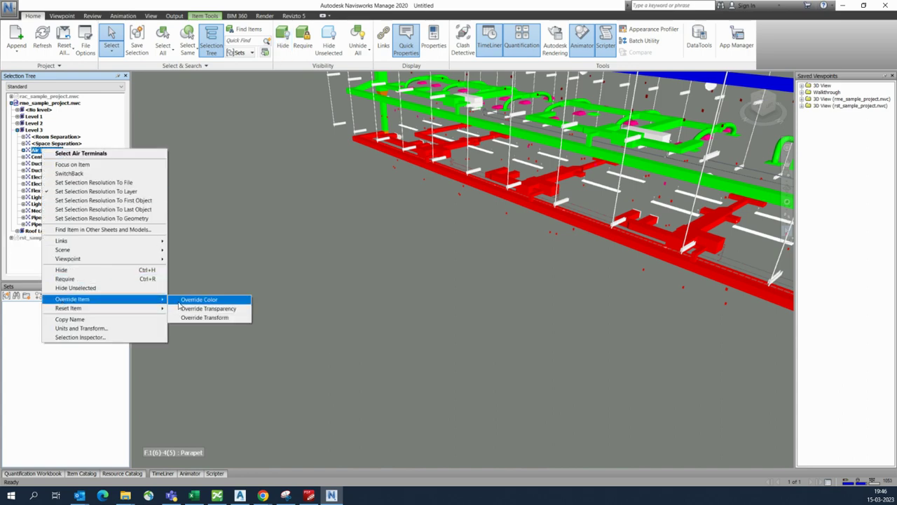
left_click(198, 299)
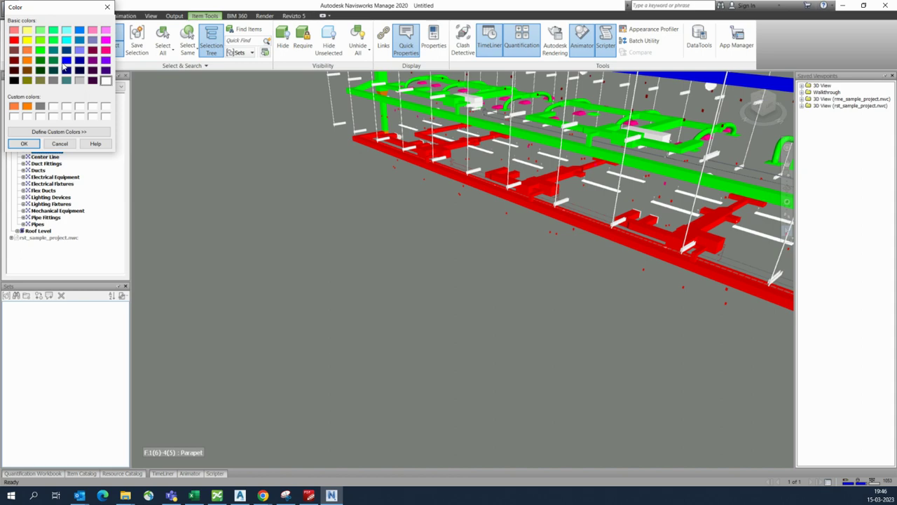
left_click(24, 143)
left_click(477, 243)
middle_click_drag(476, 244, 335, 277)
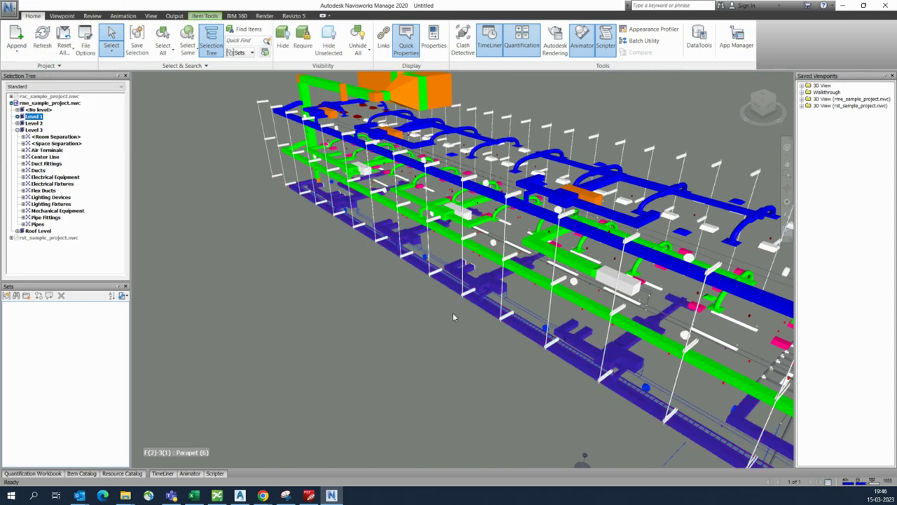
Step: Make the red Level 1 ducts partly transparent with a transparency override
left_click(486, 312)
right_click(486, 311)
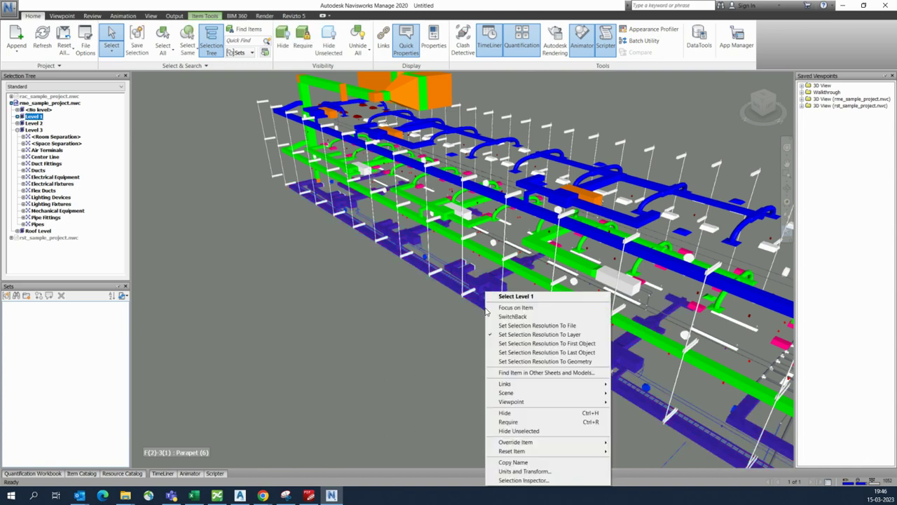
mouse_move(522, 443)
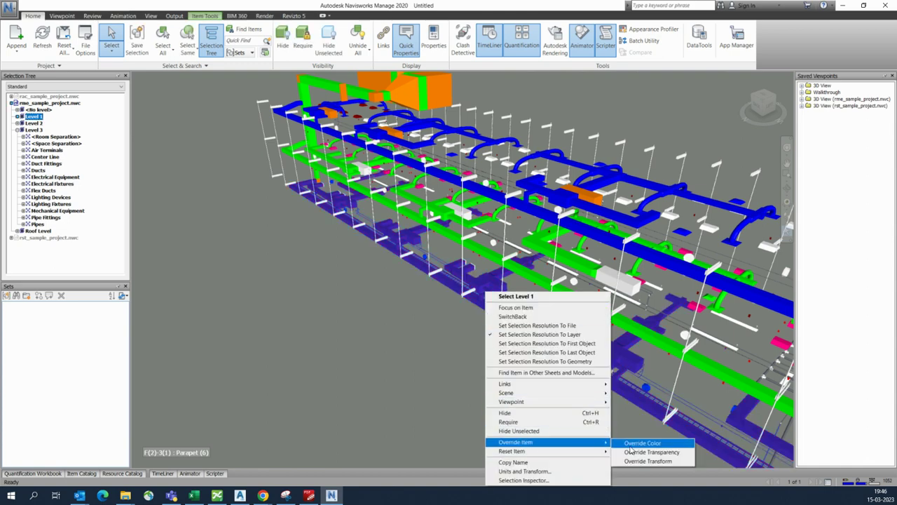
left_click(655, 451)
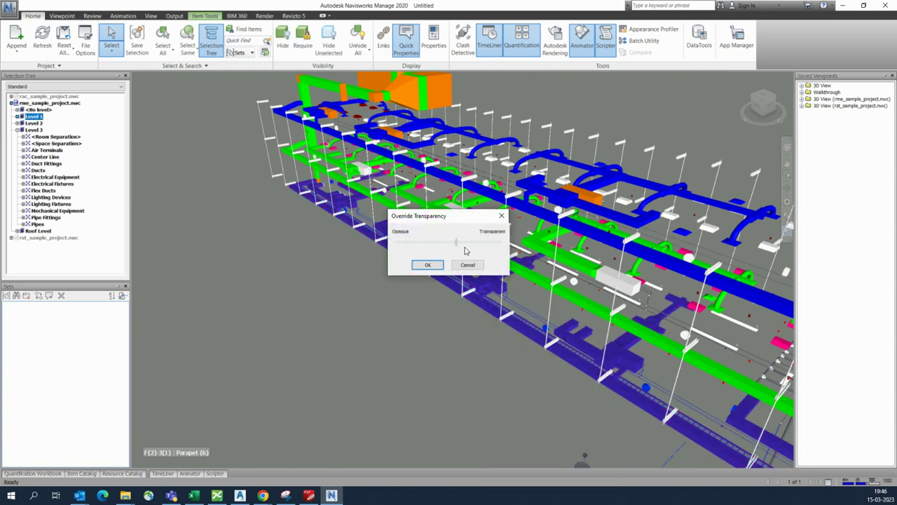
left_click(440, 265)
left_click(412, 324)
scroll(475, 283, "up", 5)
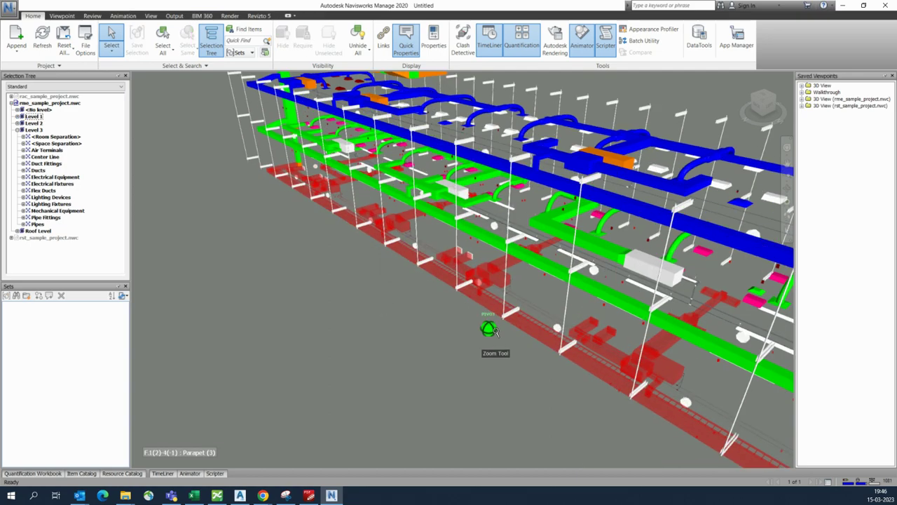